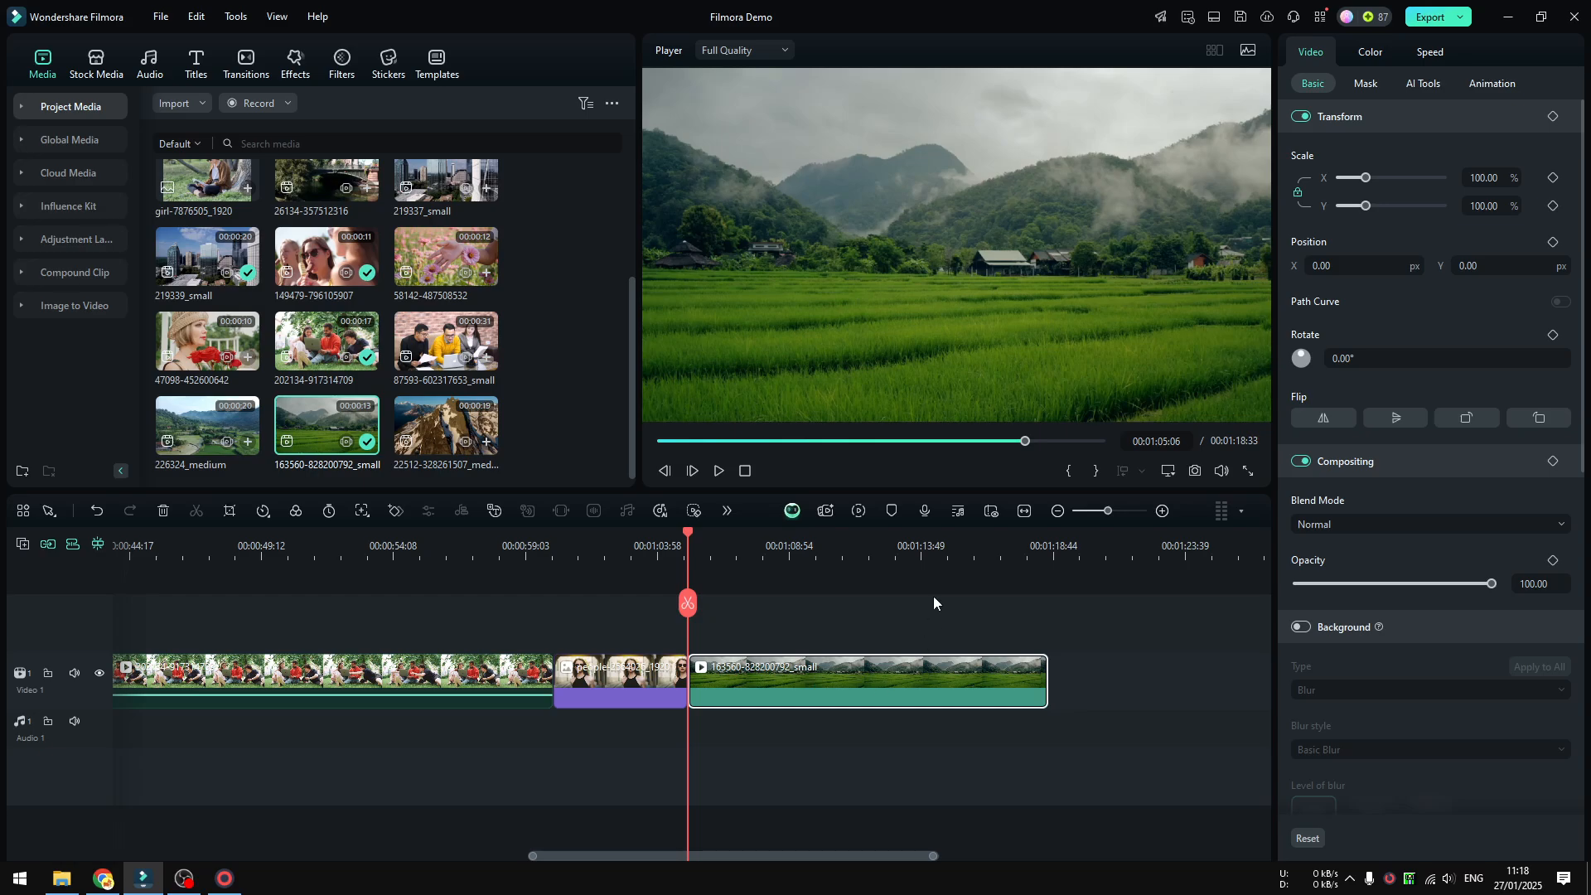
Add the Title 33 title effect on a new track above the landscape clip.
left_click(205, 63)
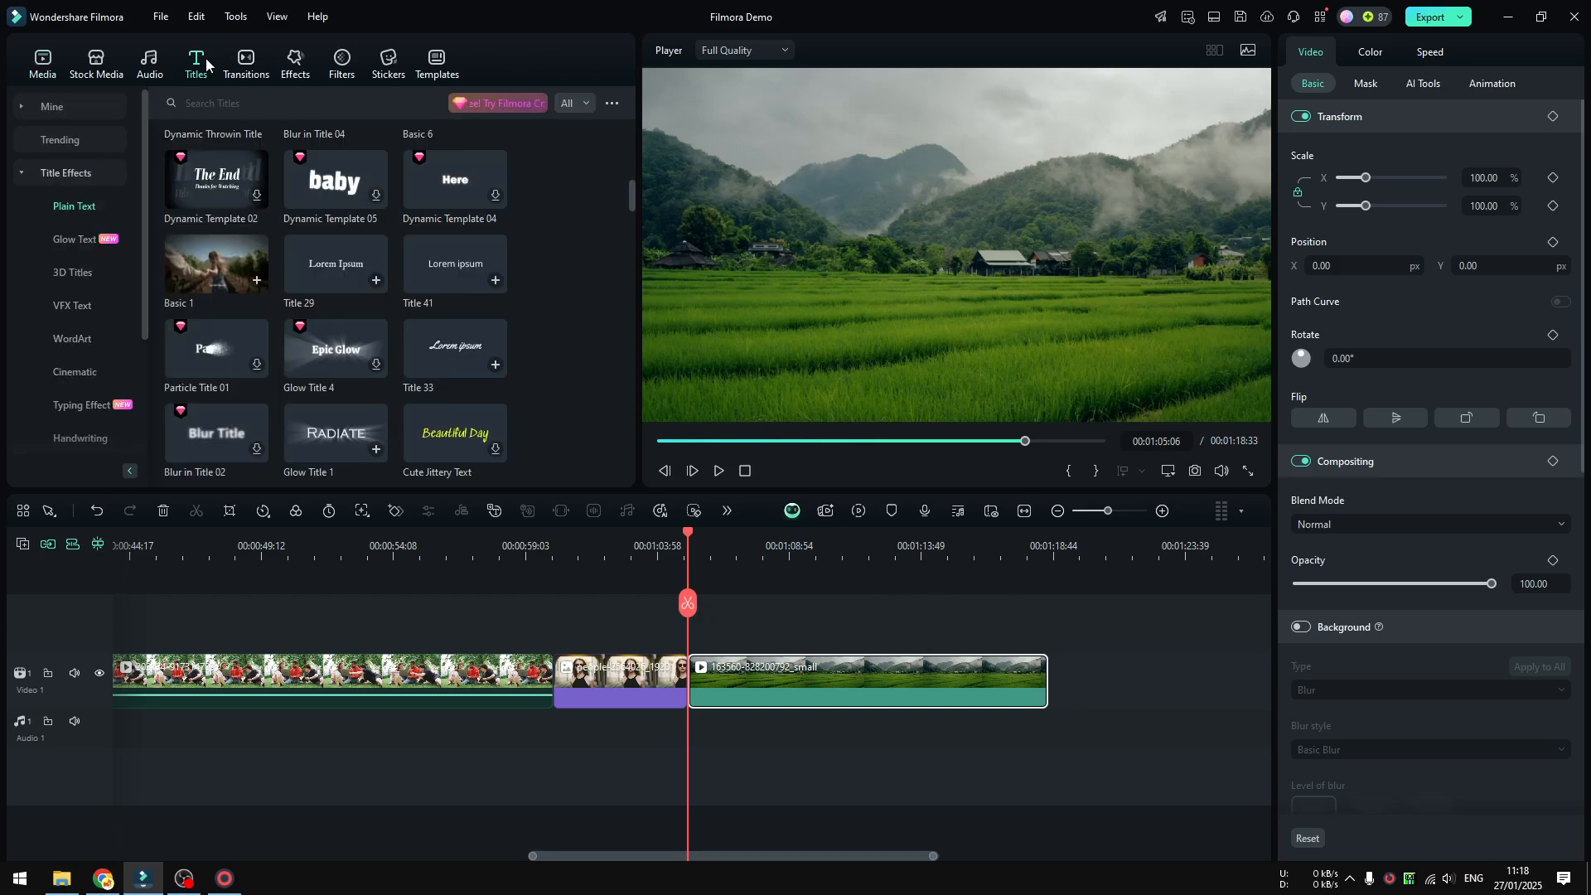
left_click(51, 174)
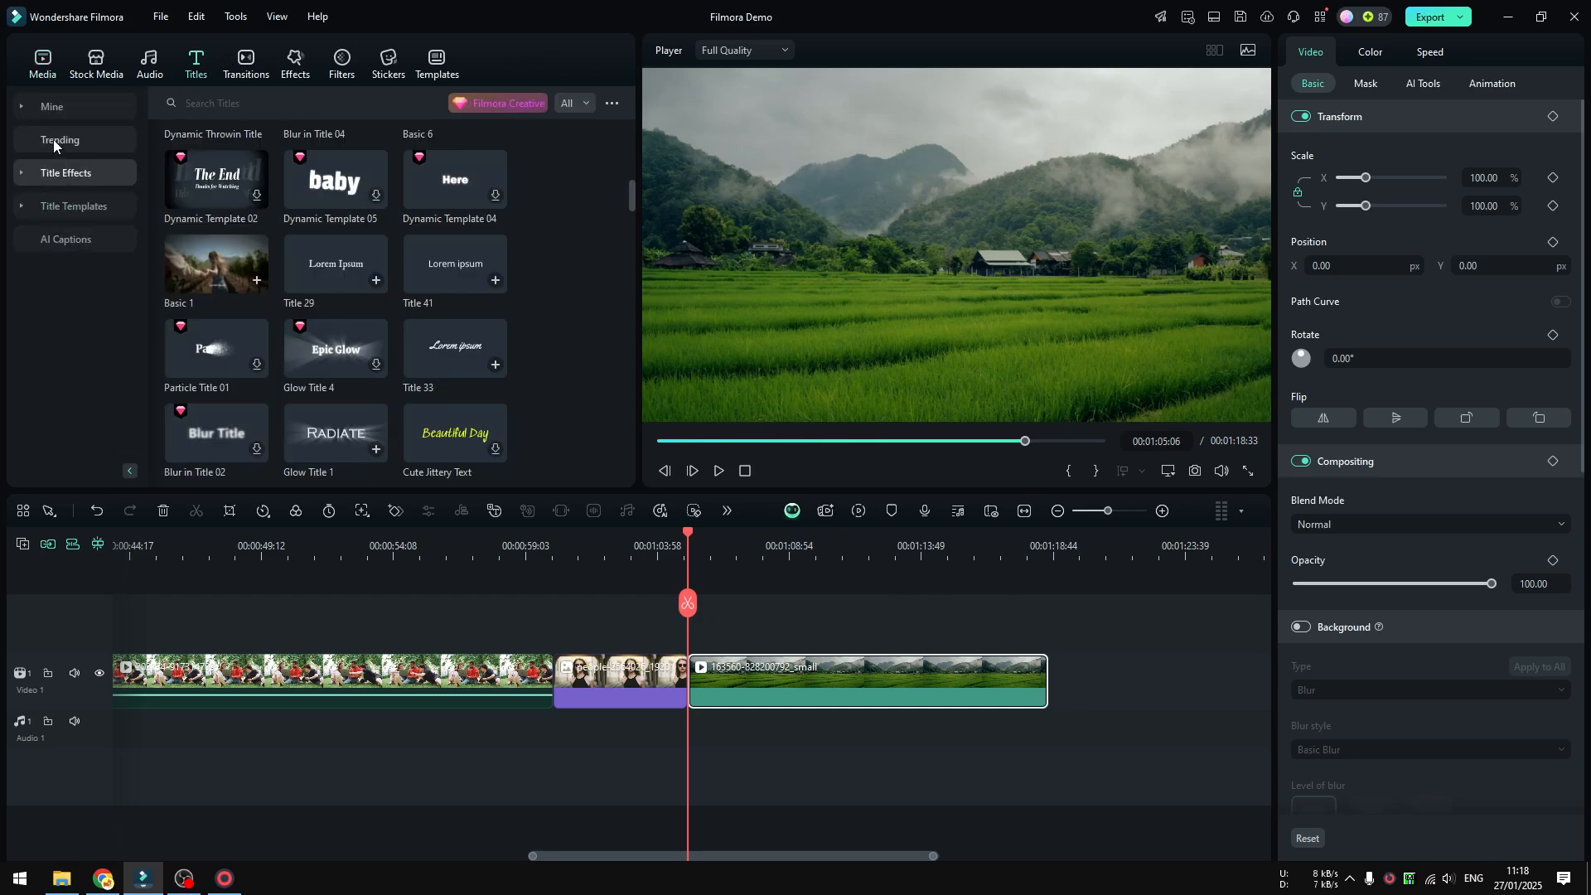
left_click(76, 177)
left_click(88, 181)
left_click_drag(455, 342, 757, 633)
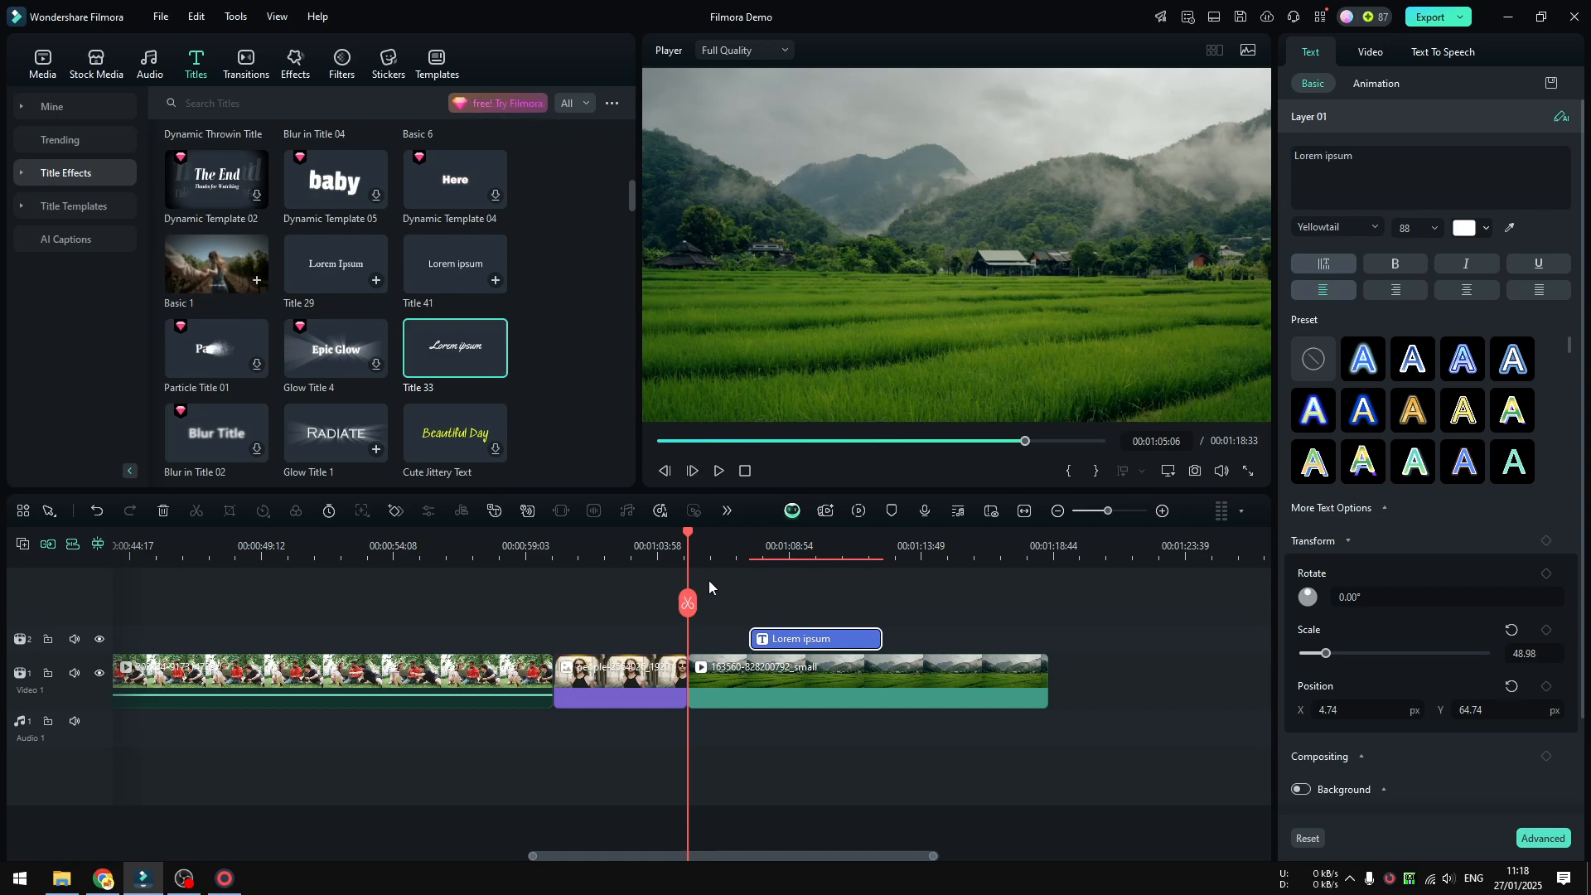
Play back the section with the new title and browse further through the plain text titles.
left_click(729, 552)
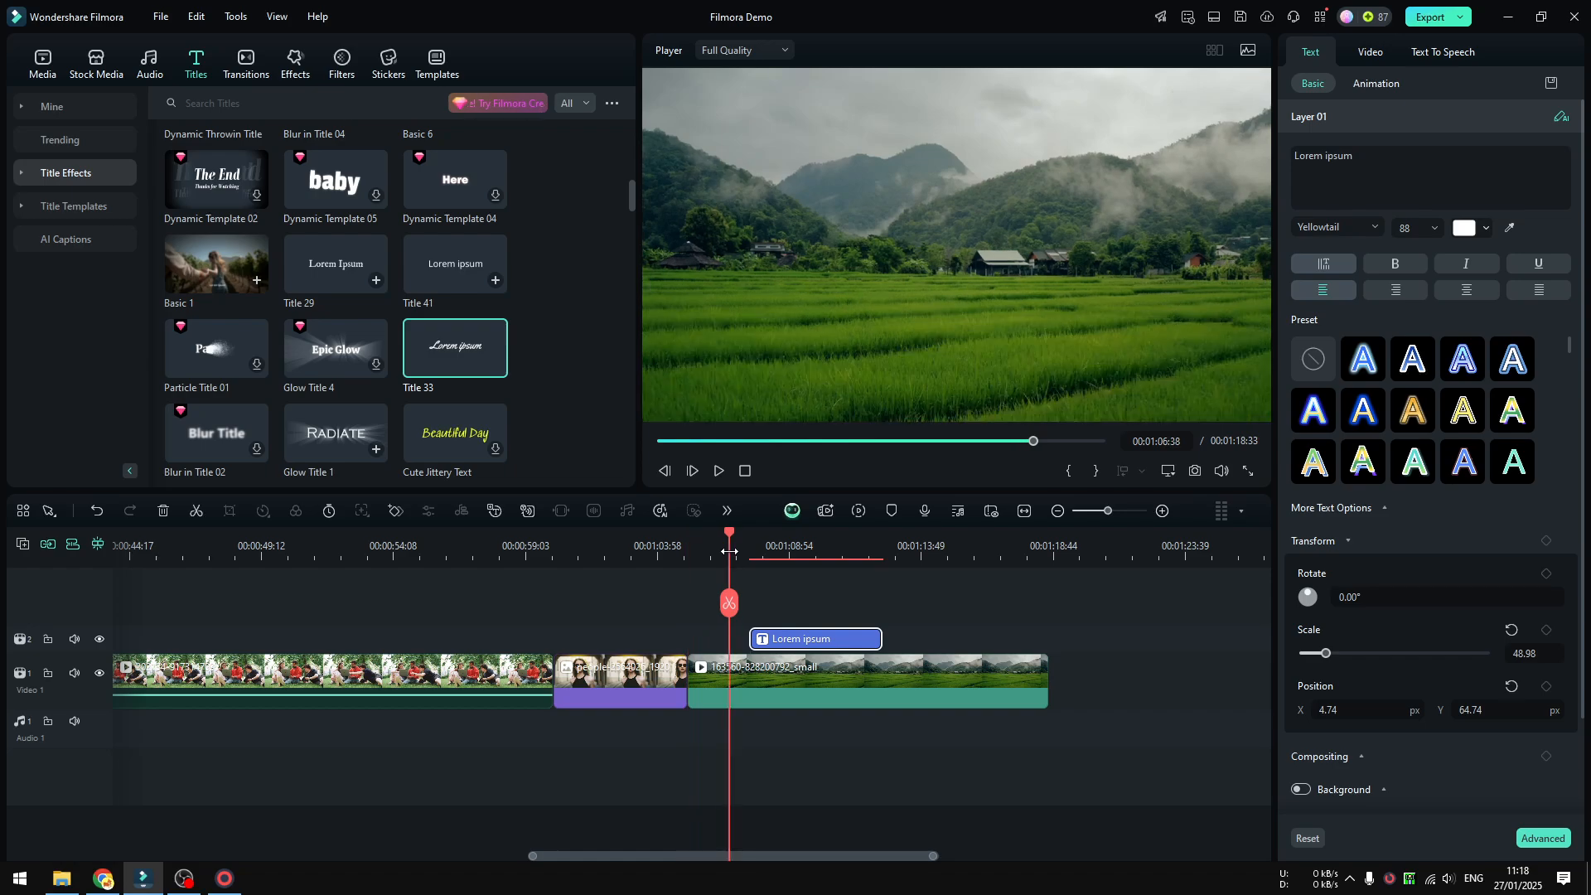
left_click(719, 472)
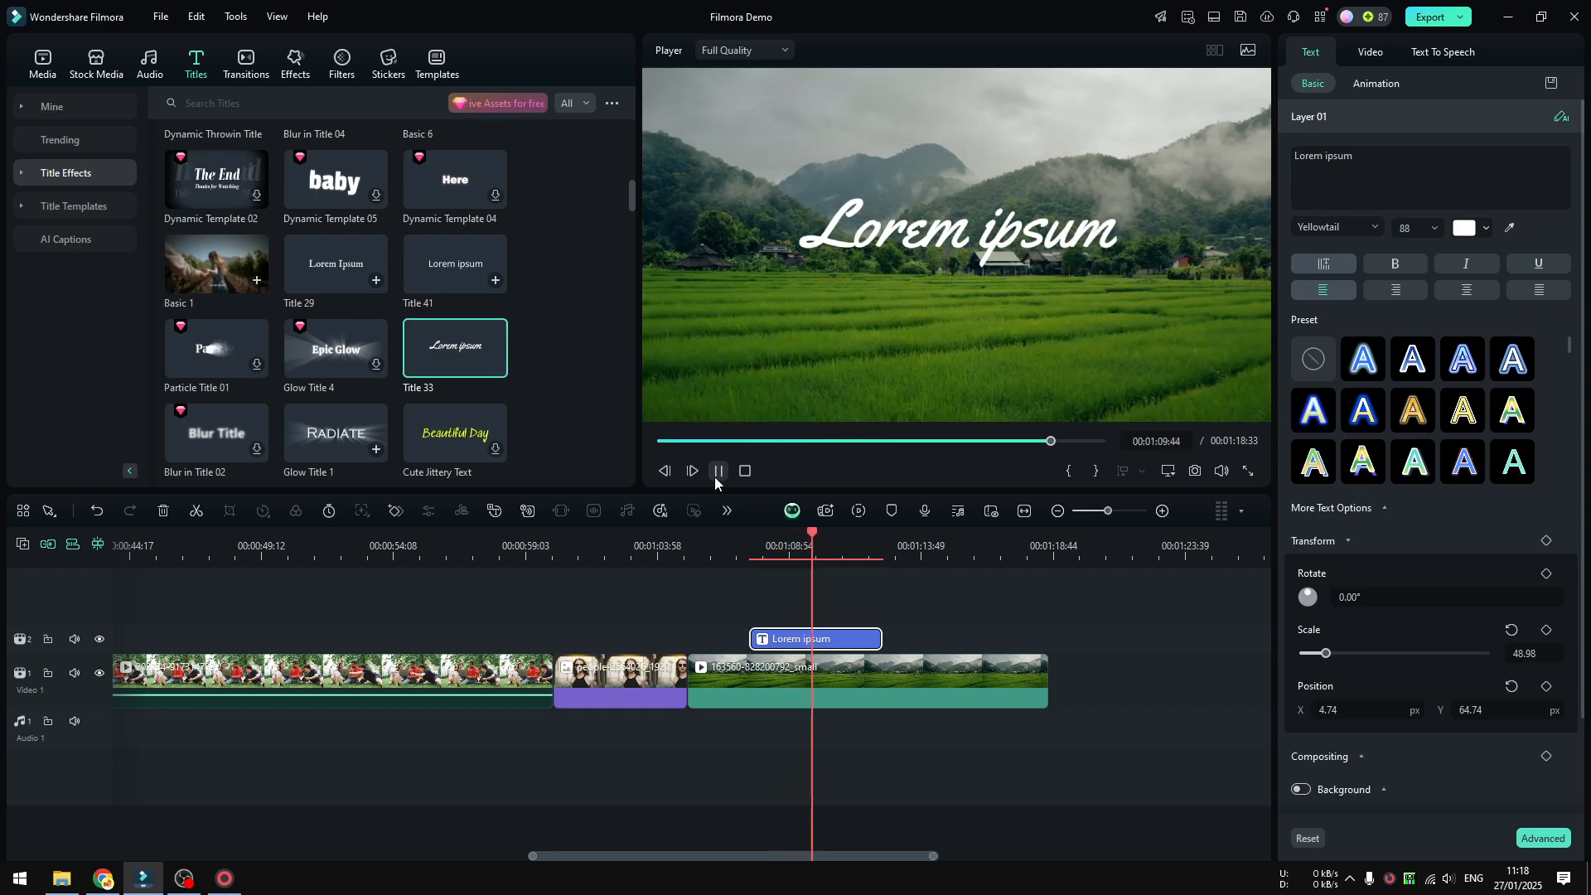
left_click(716, 481)
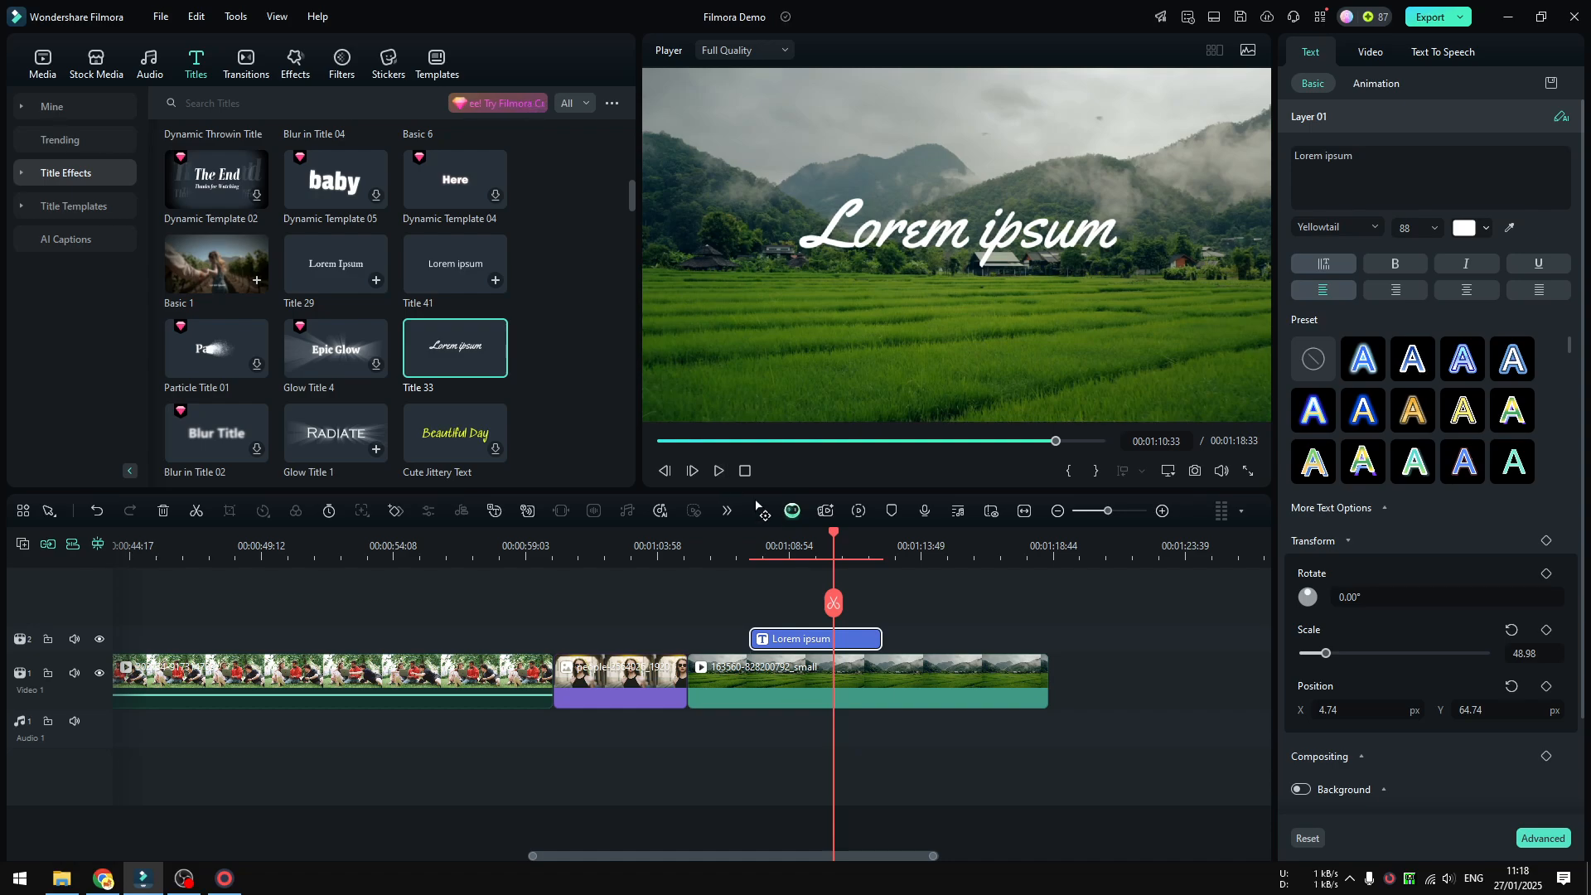
left_click(749, 548)
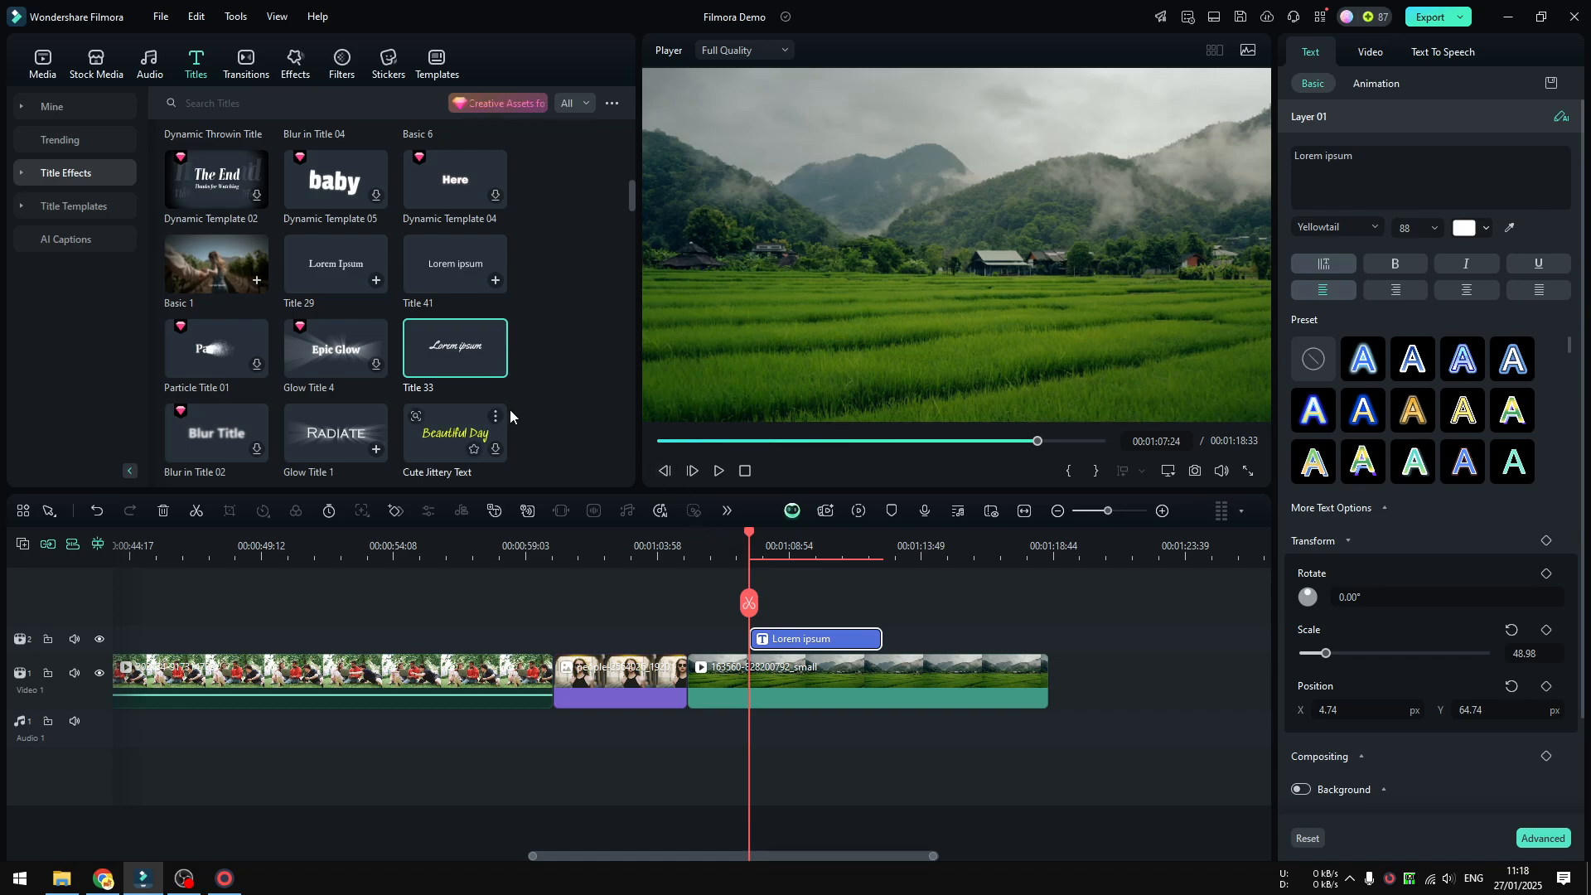
mouse_move(436, 205)
left_click_drag(634, 194, 632, 231)
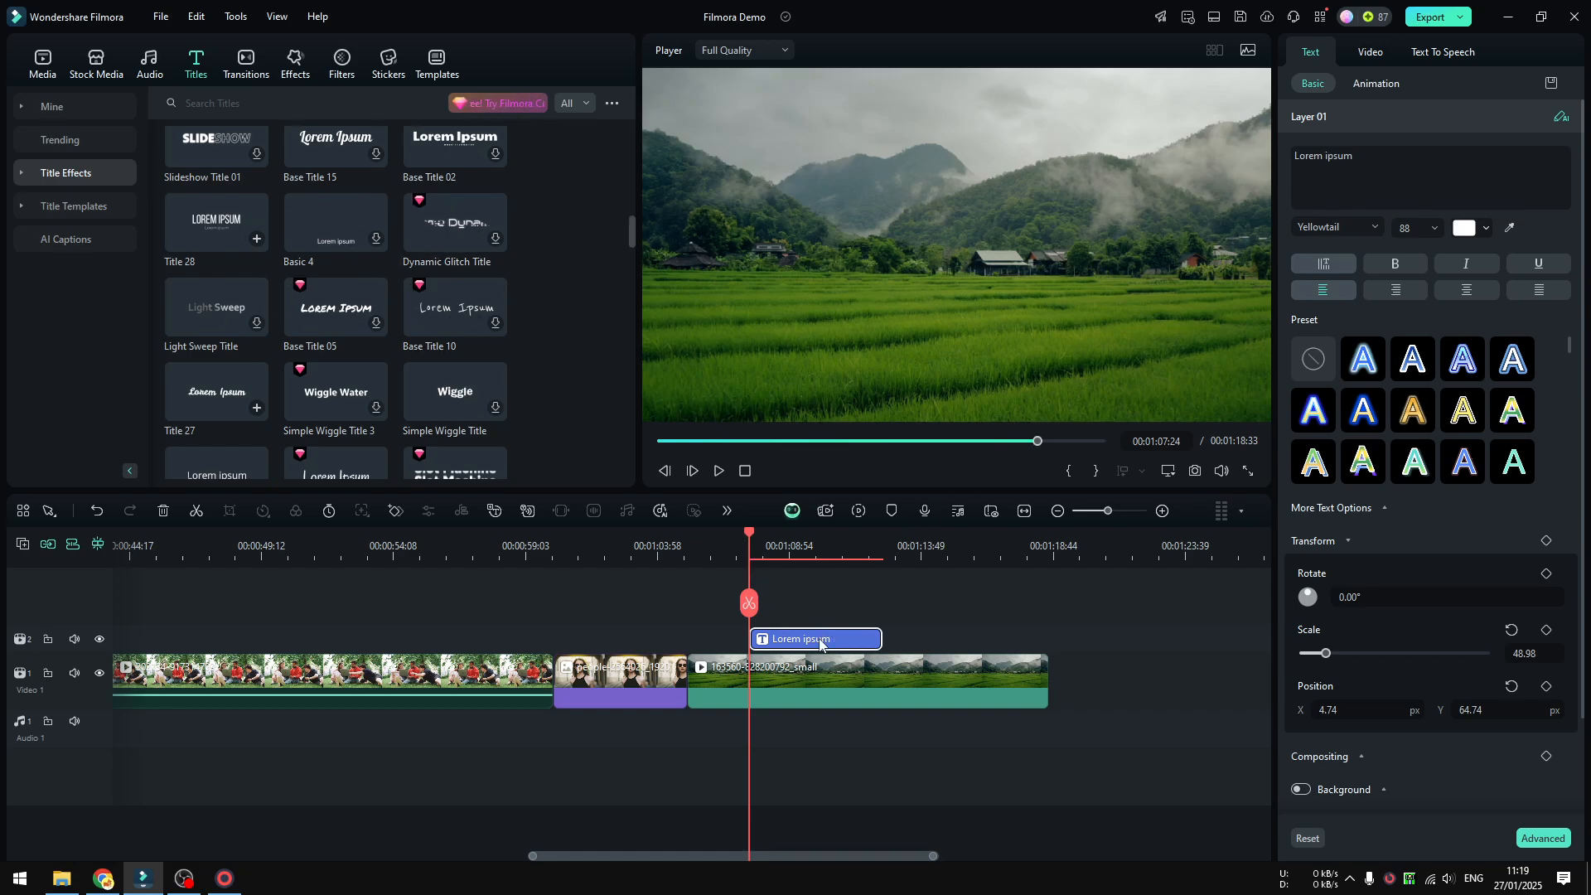
Change the title's text to "Subscribe" and play back the section to check it.
triple_click(1405, 171)
type("Subscribe")
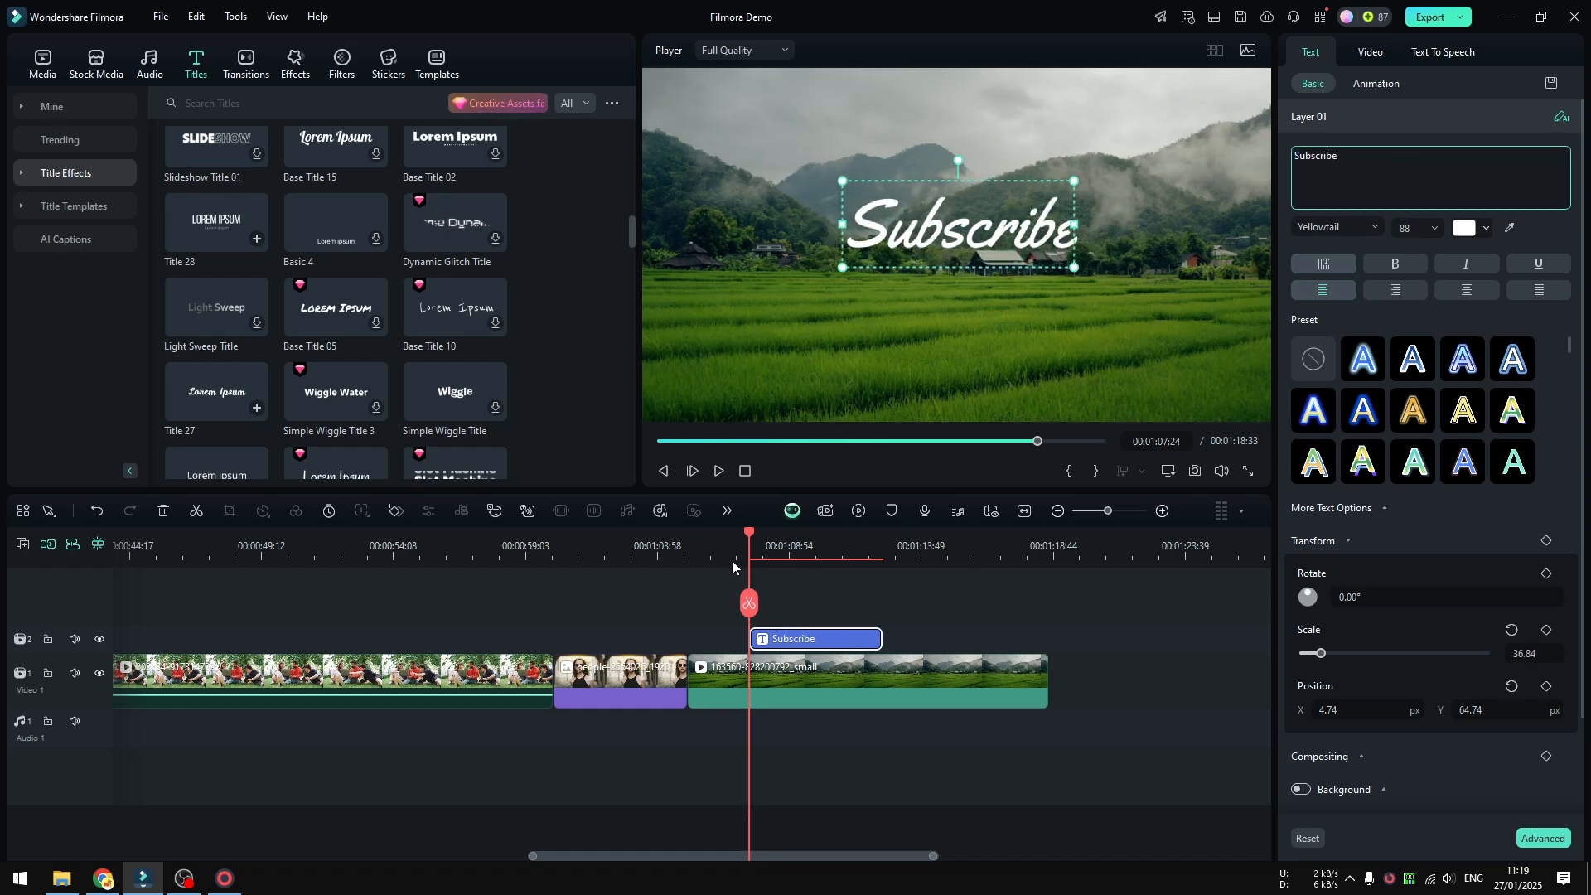
left_click(719, 471)
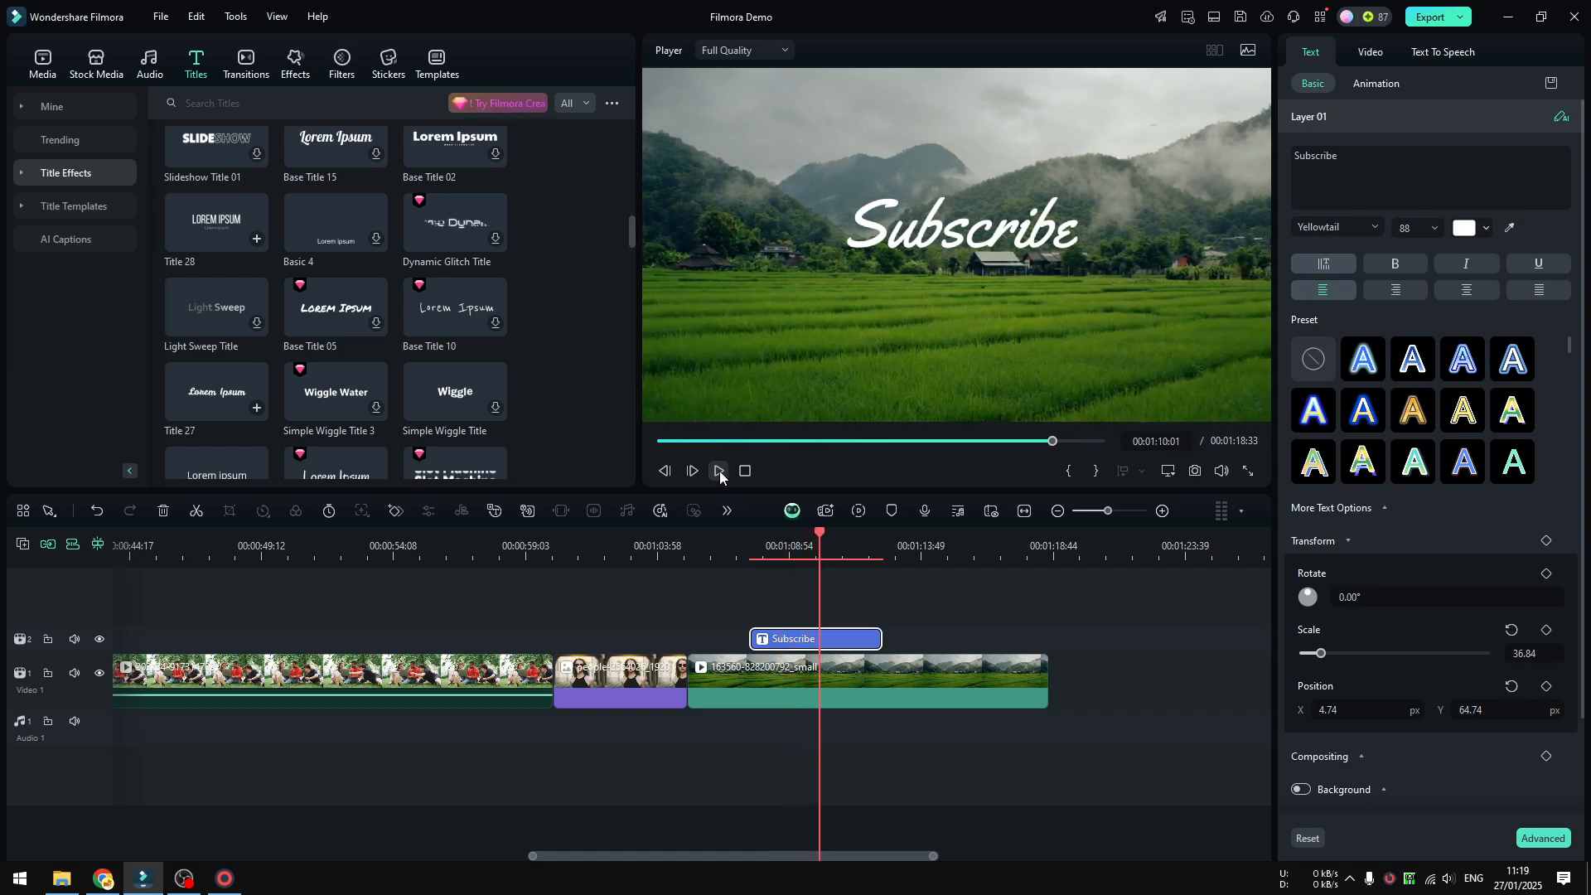
left_click(719, 470)
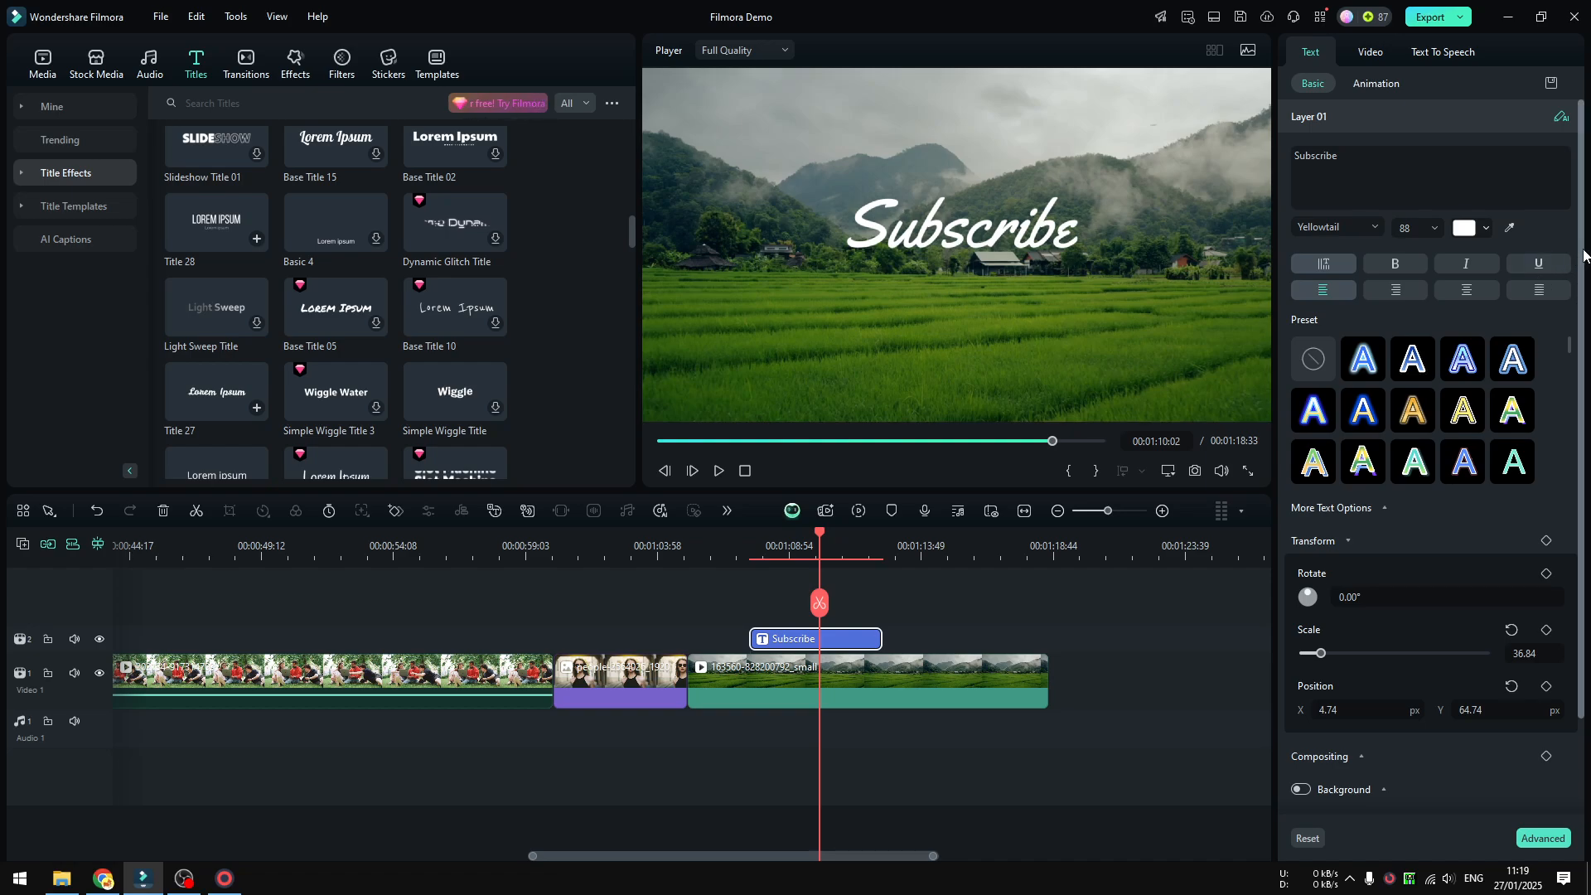
Delete the script-style Subscribe title from the timeline.
scroll(1574, 414, "down", 2)
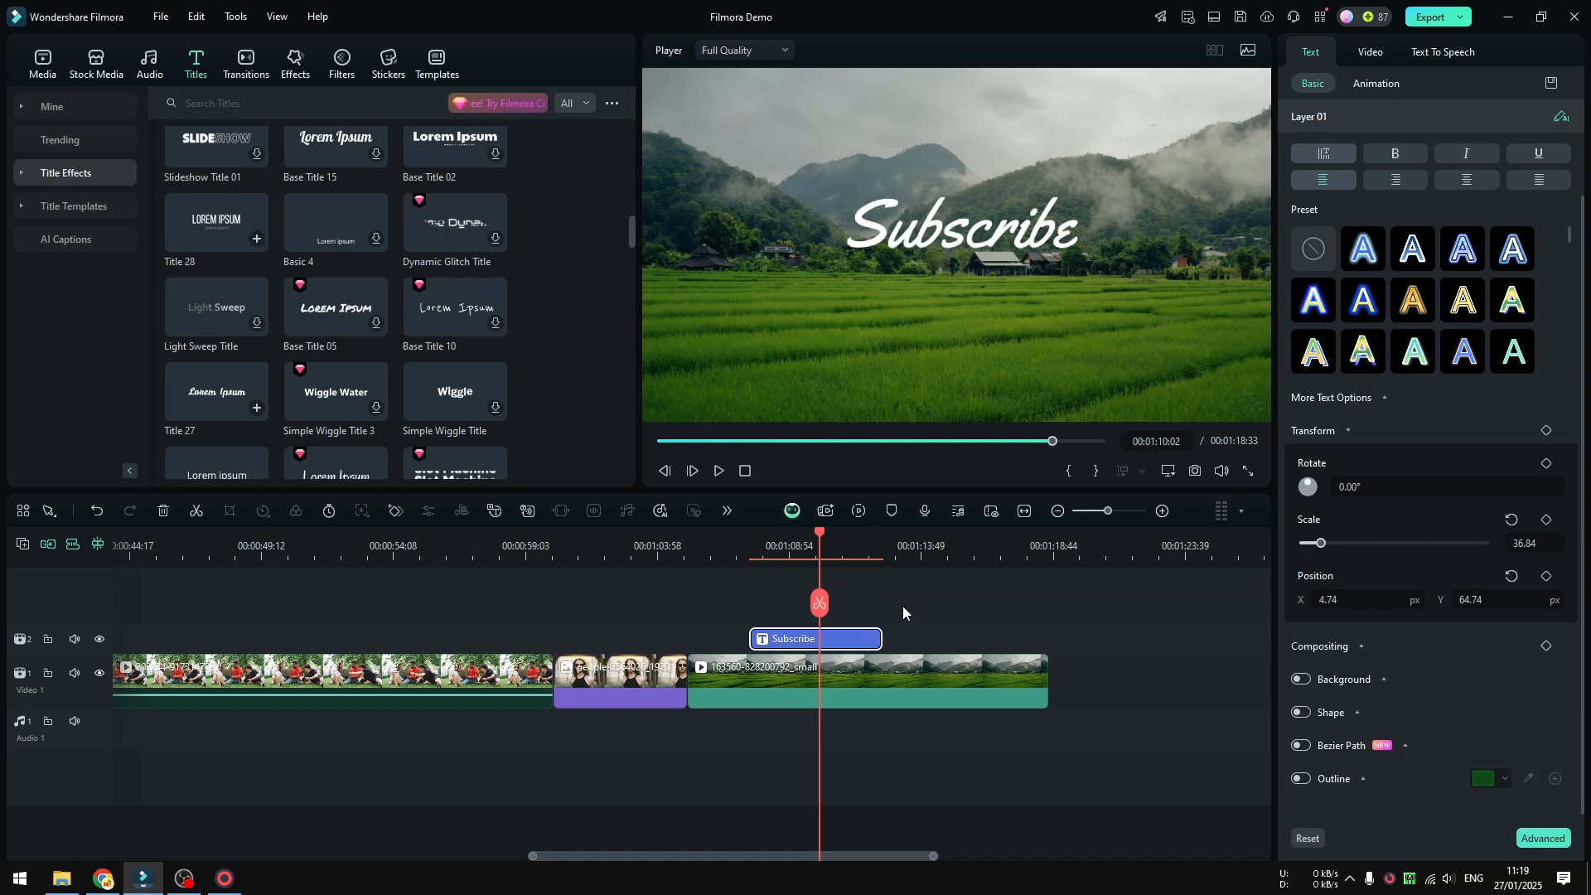
right_click(852, 640)
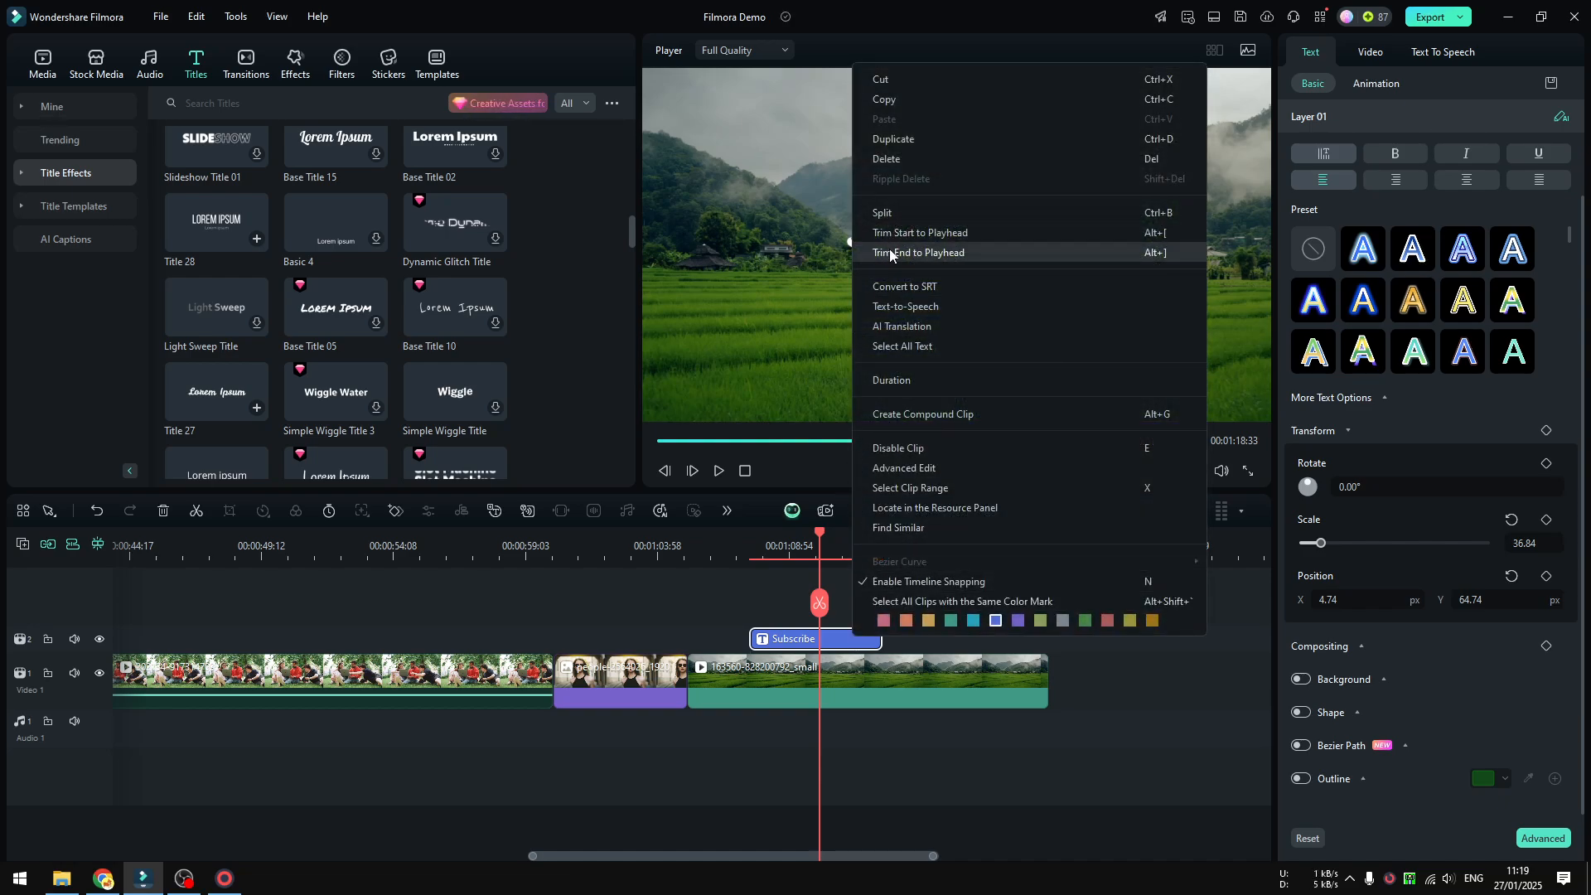
left_click(905, 156)
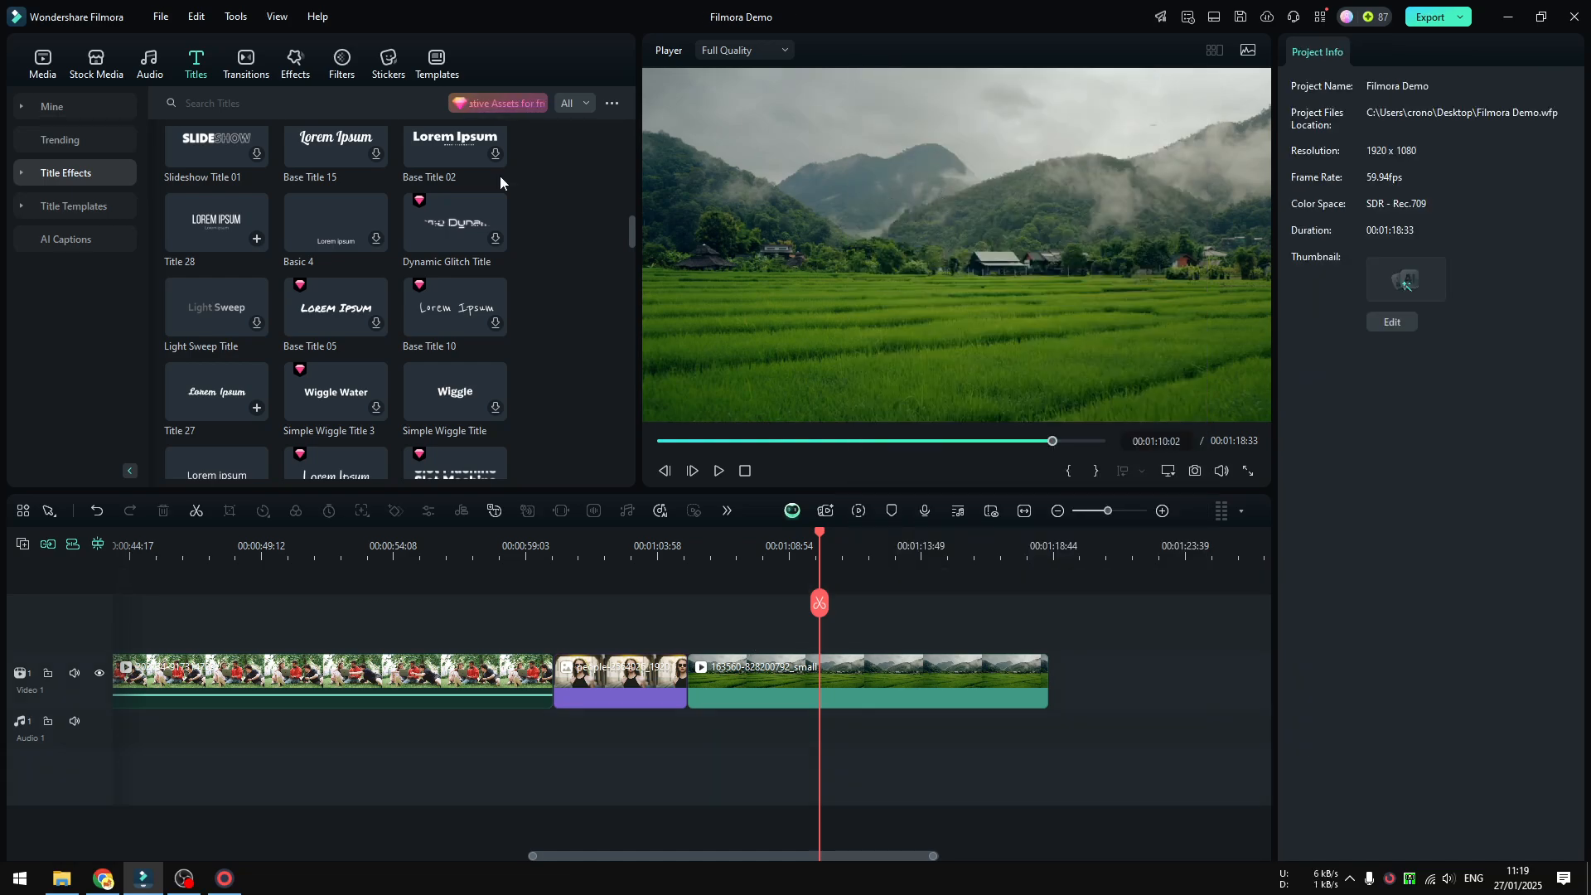
Search the titles for "subtitle" and place the Default Title above the landscape clip, starting at the playhead.
left_click(234, 100)
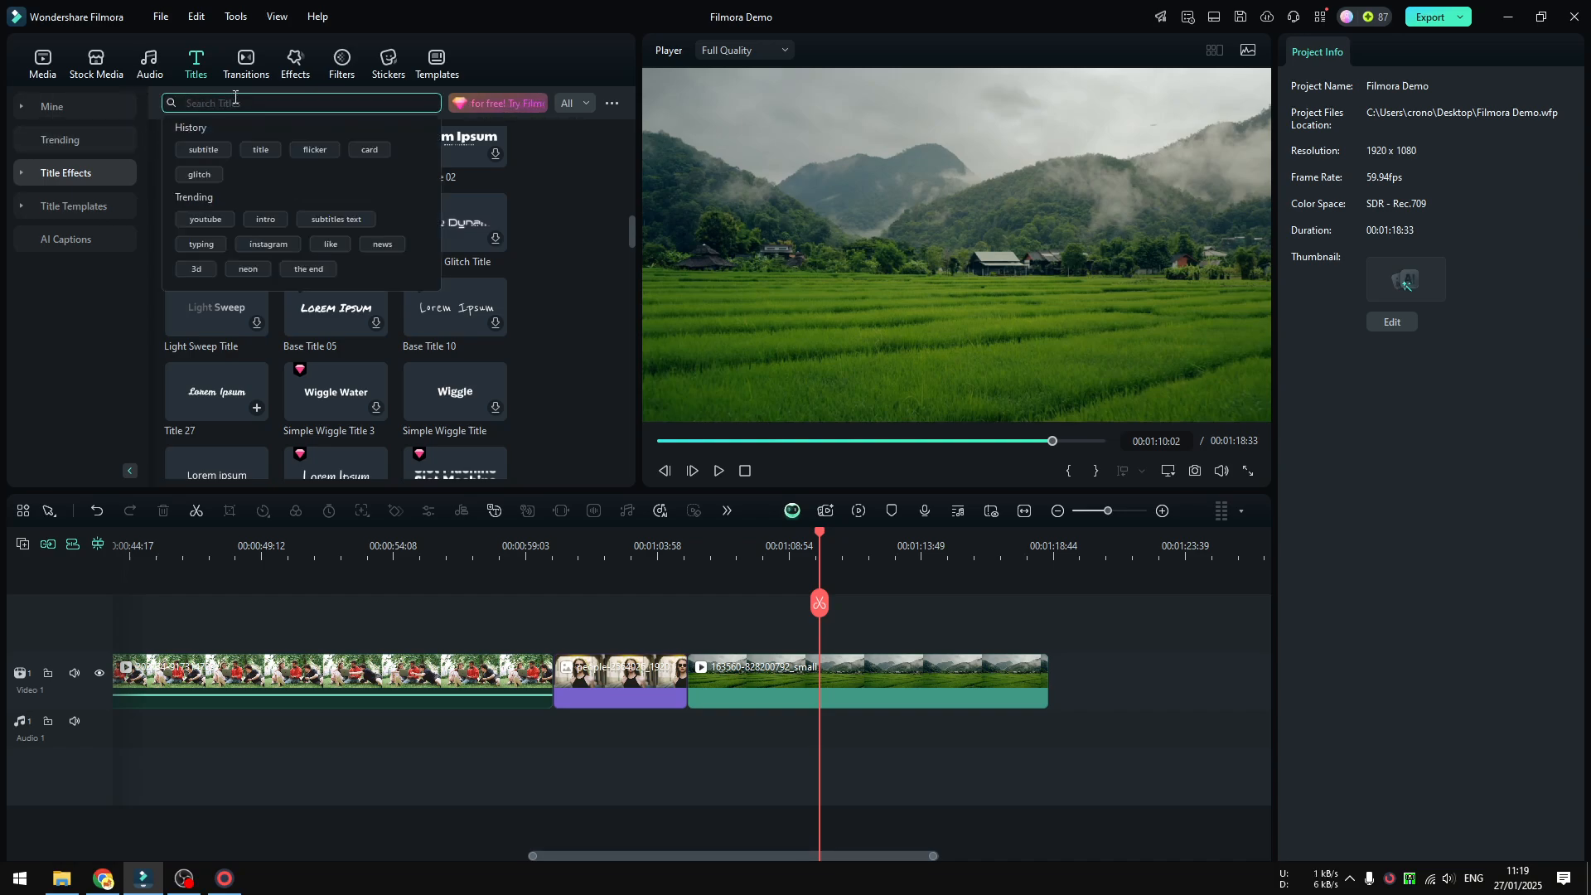
type("subtitle")
key("Return")
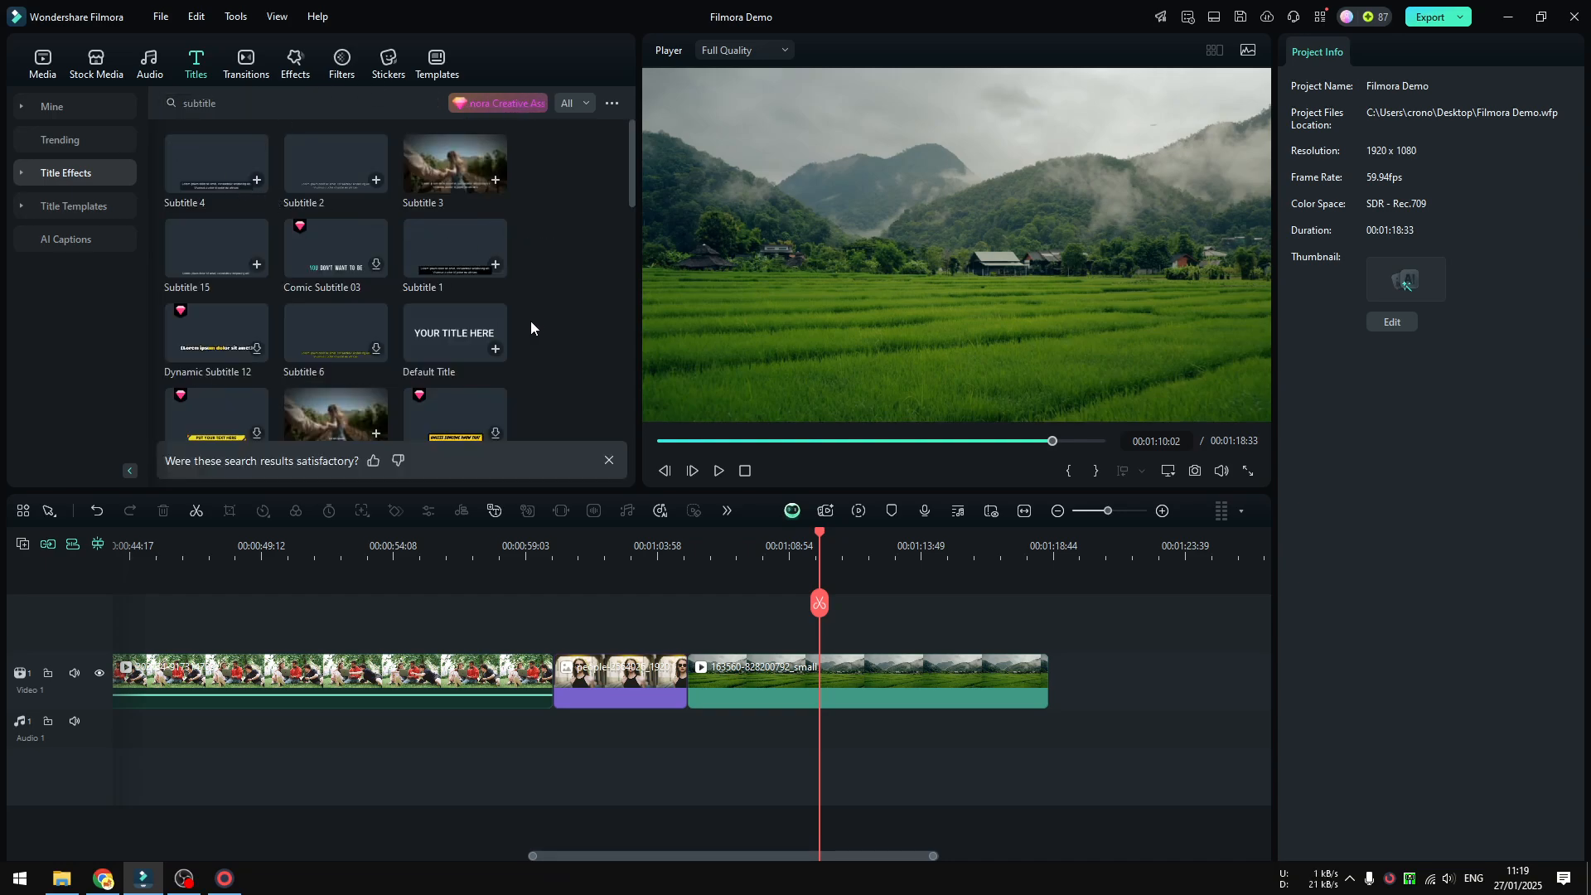
left_click_drag(436, 331, 832, 633)
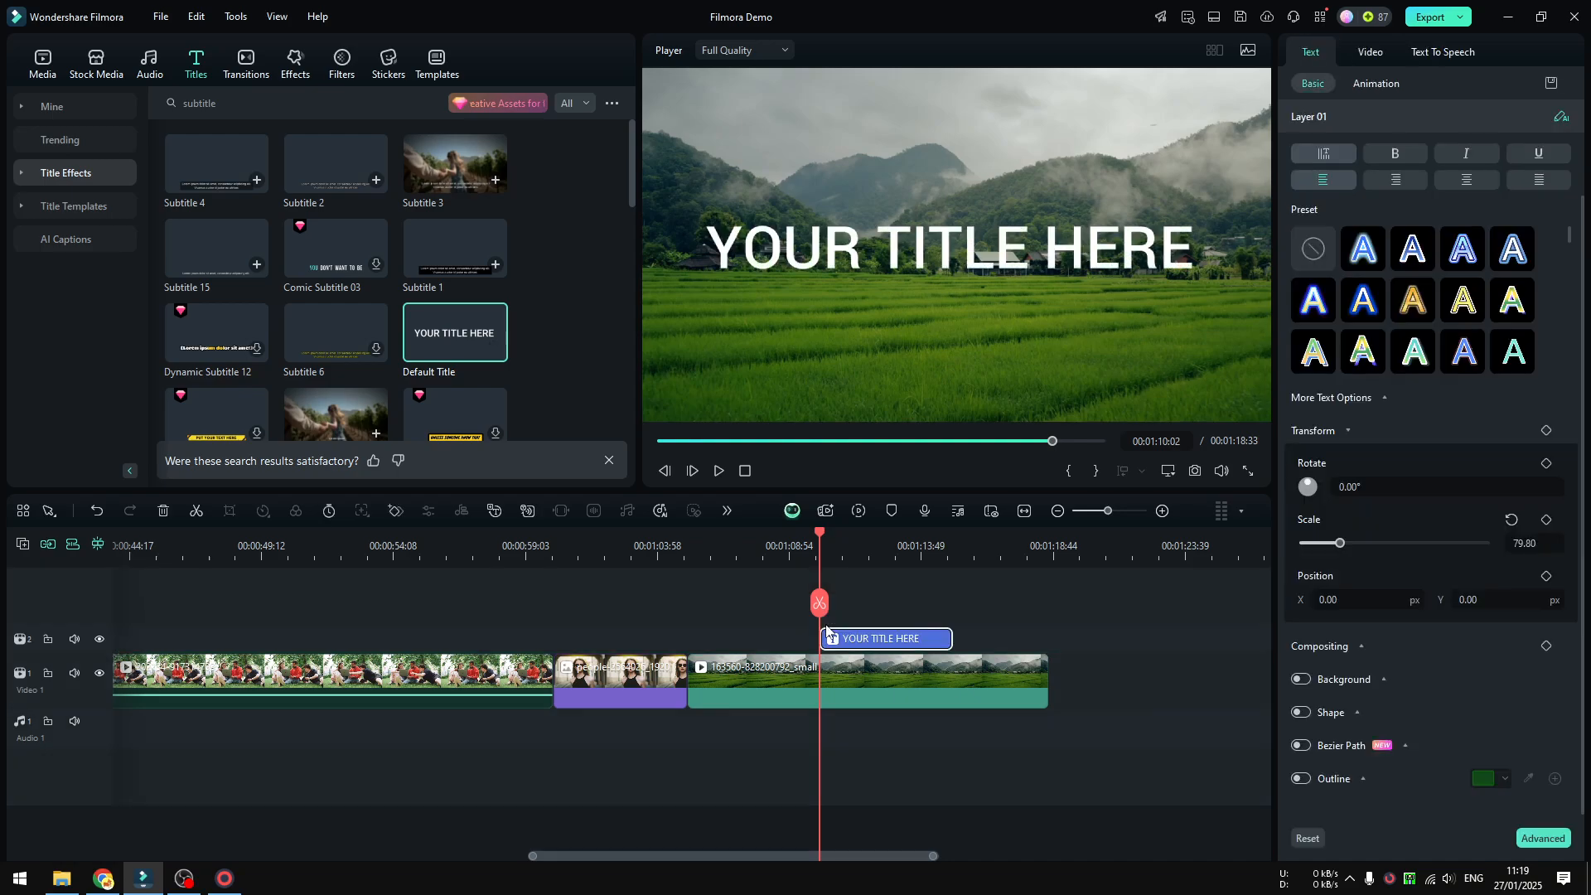
Play back the section with the Default Title and return the playhead to just before the title.
left_click_drag(767, 547, 789, 551)
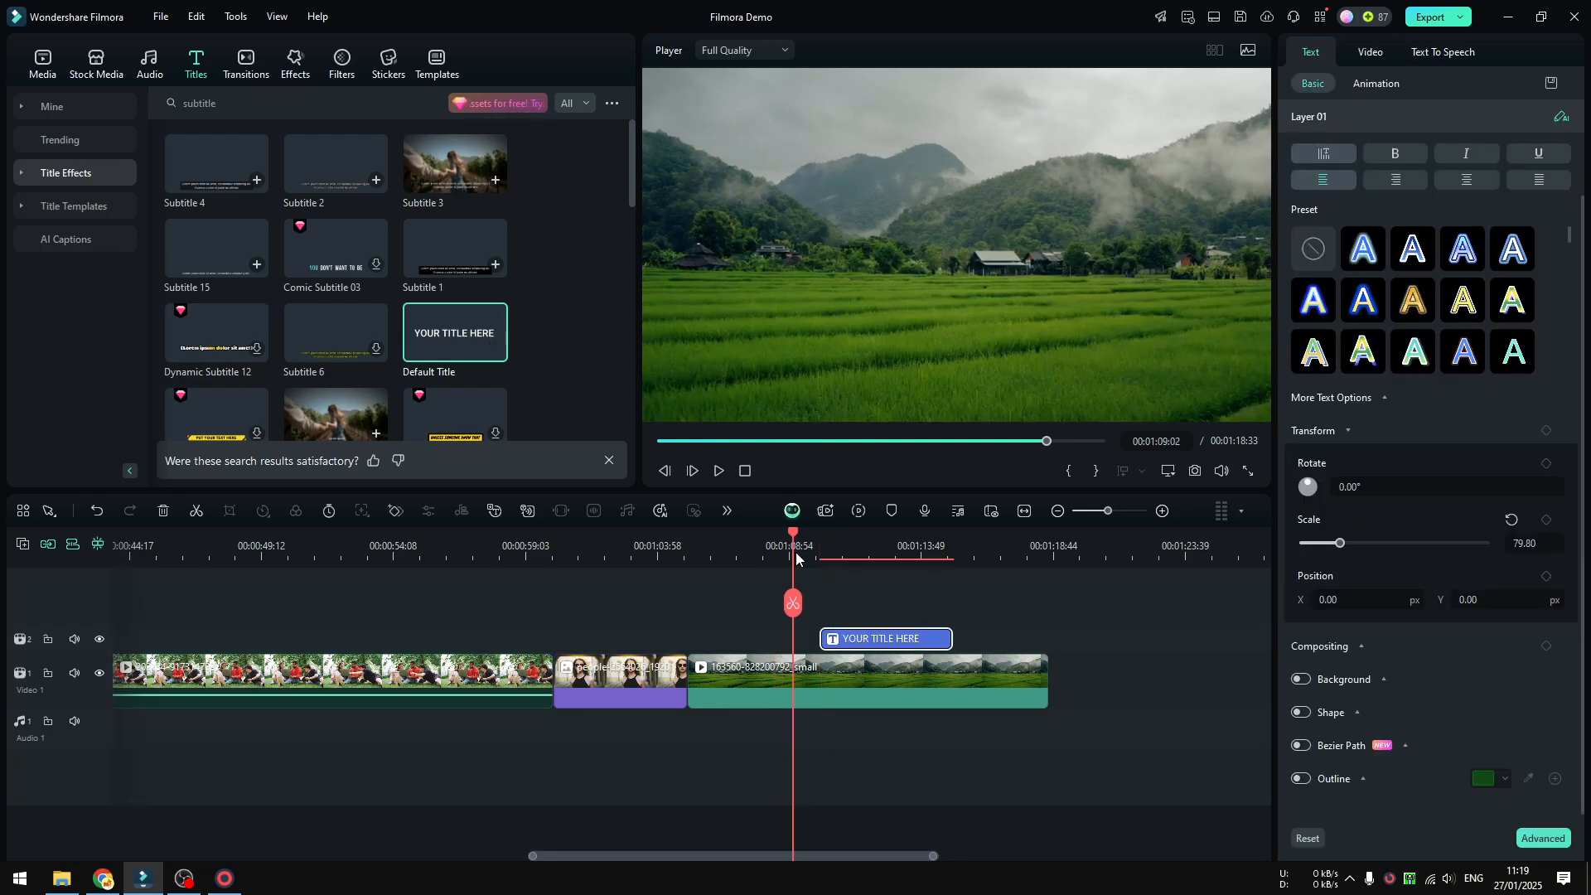
left_click(719, 470)
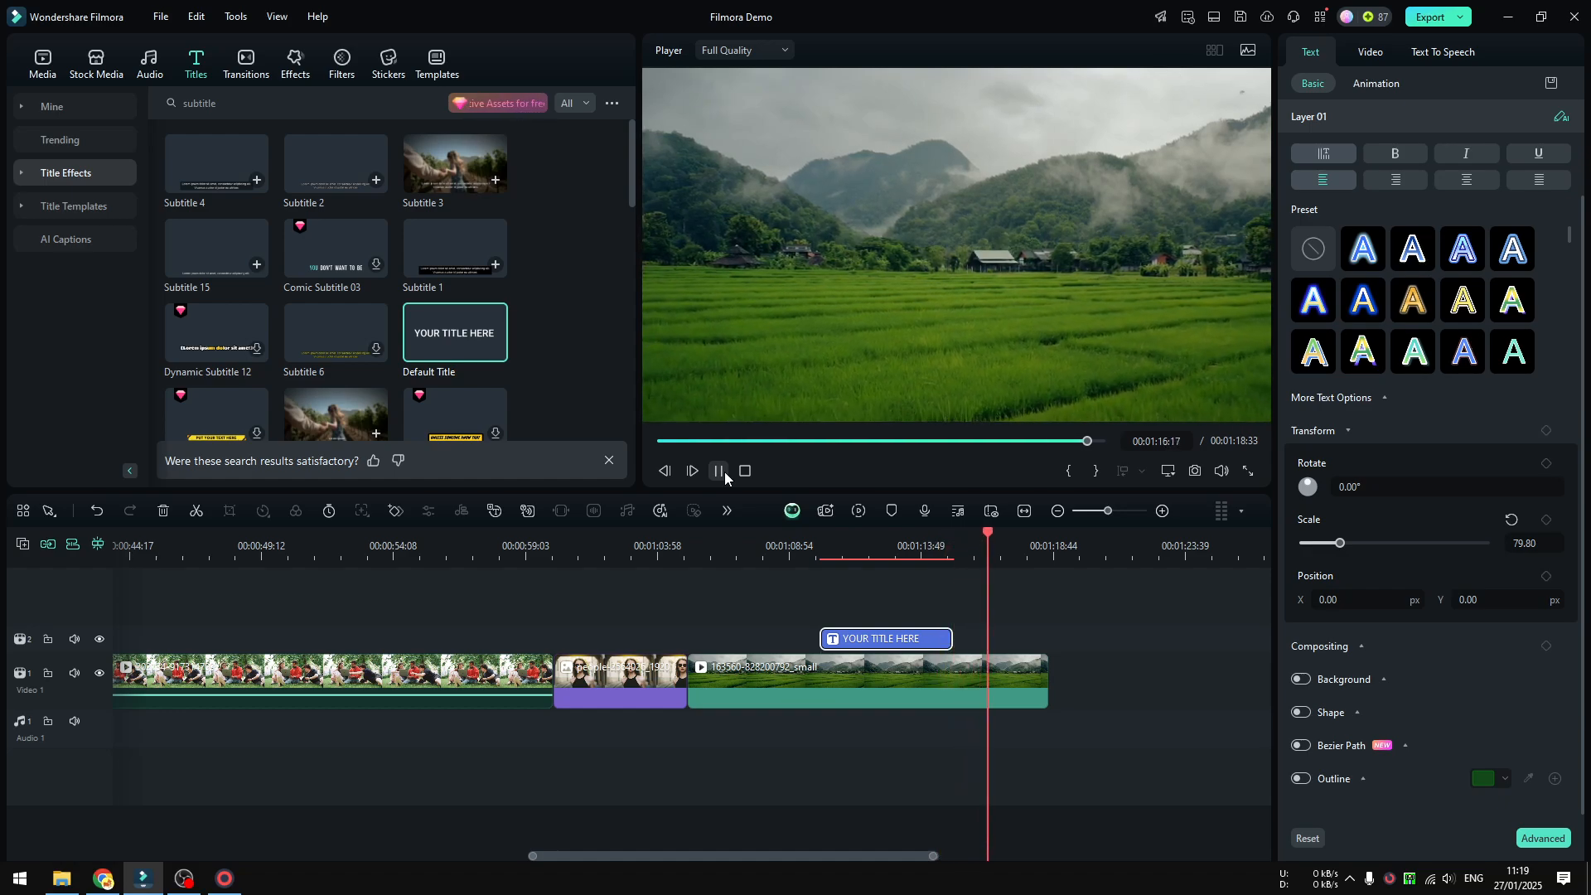
left_click(721, 473)
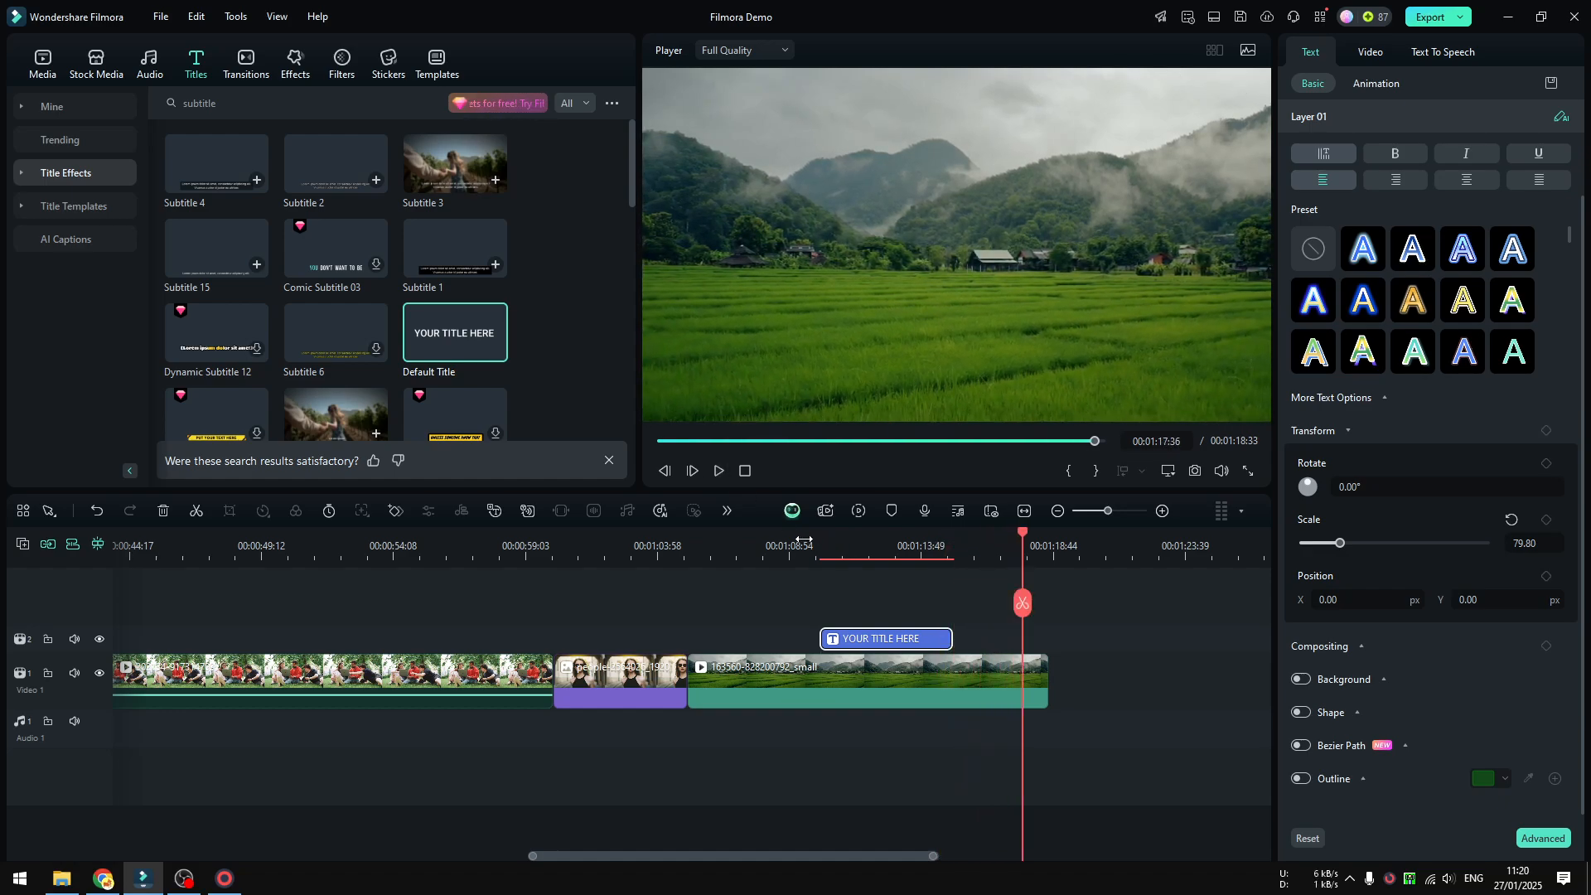
left_click(804, 541)
mouse_move(804, 604)
left_mouse_down()
mouse_move(859, 603)
mouse_move(804, 603)
left_mouse_up()
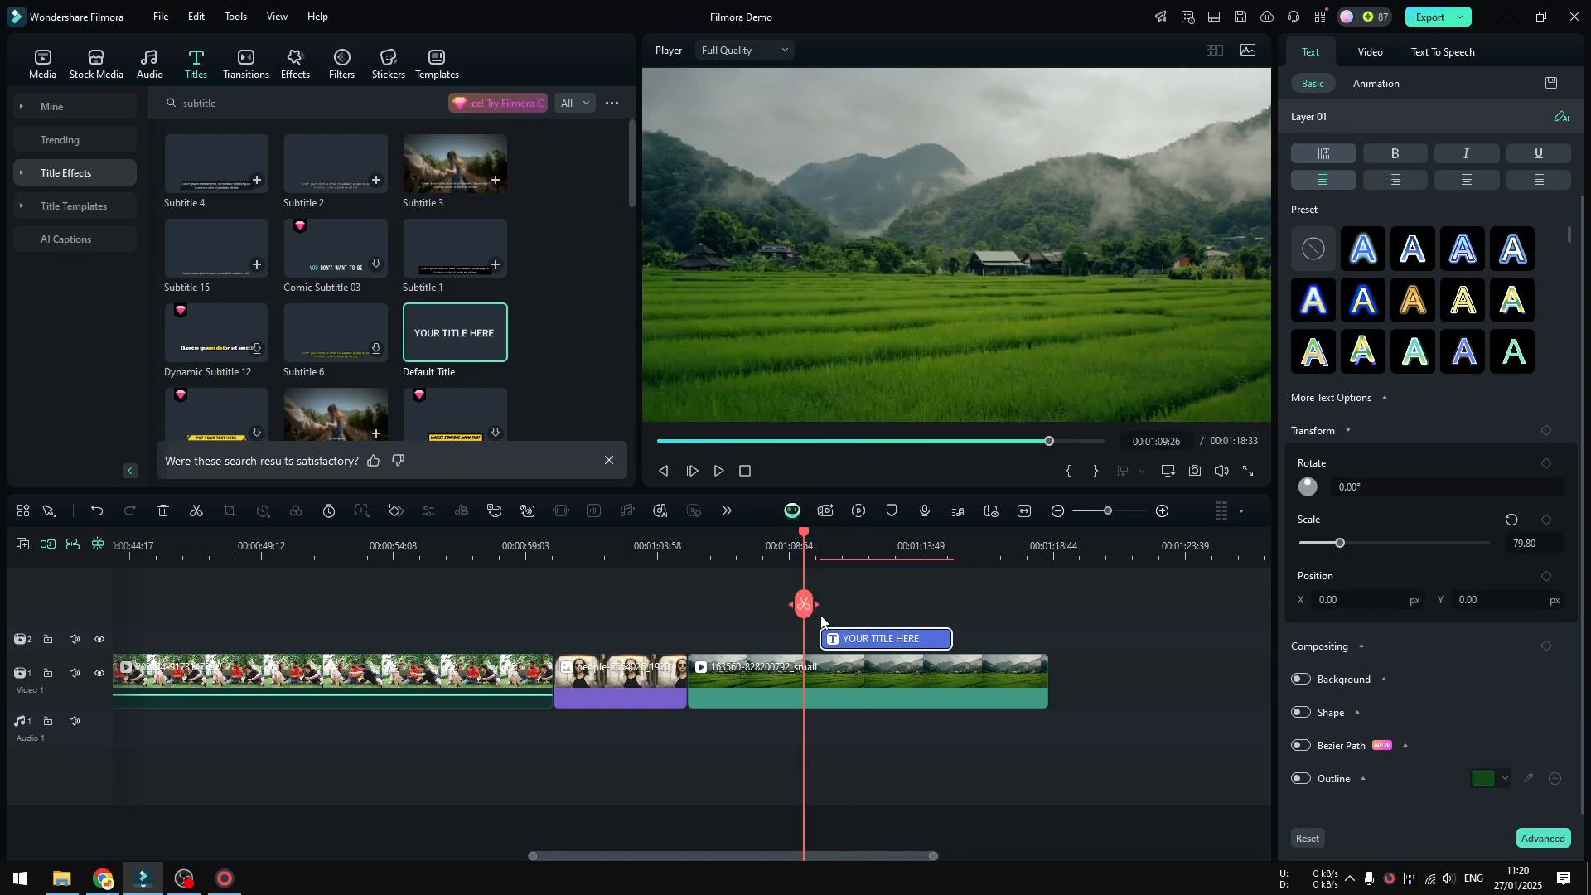
Replace the Default Title's text with "Subscribe".
double_click(871, 641)
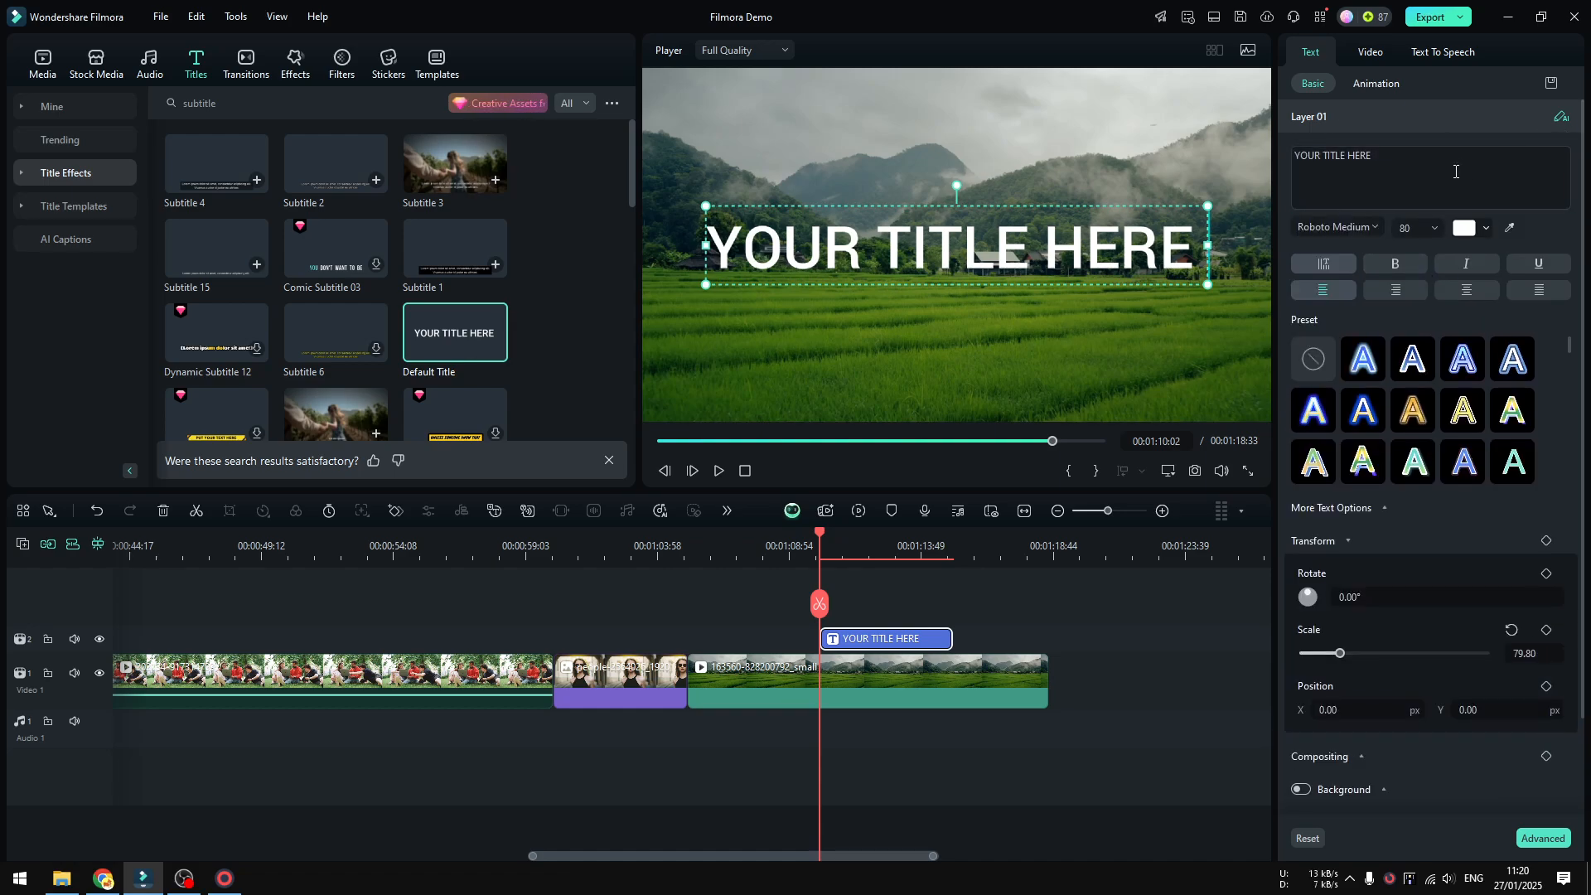
left_click(1455, 171)
key("ctrl+a")
type("Subscri")
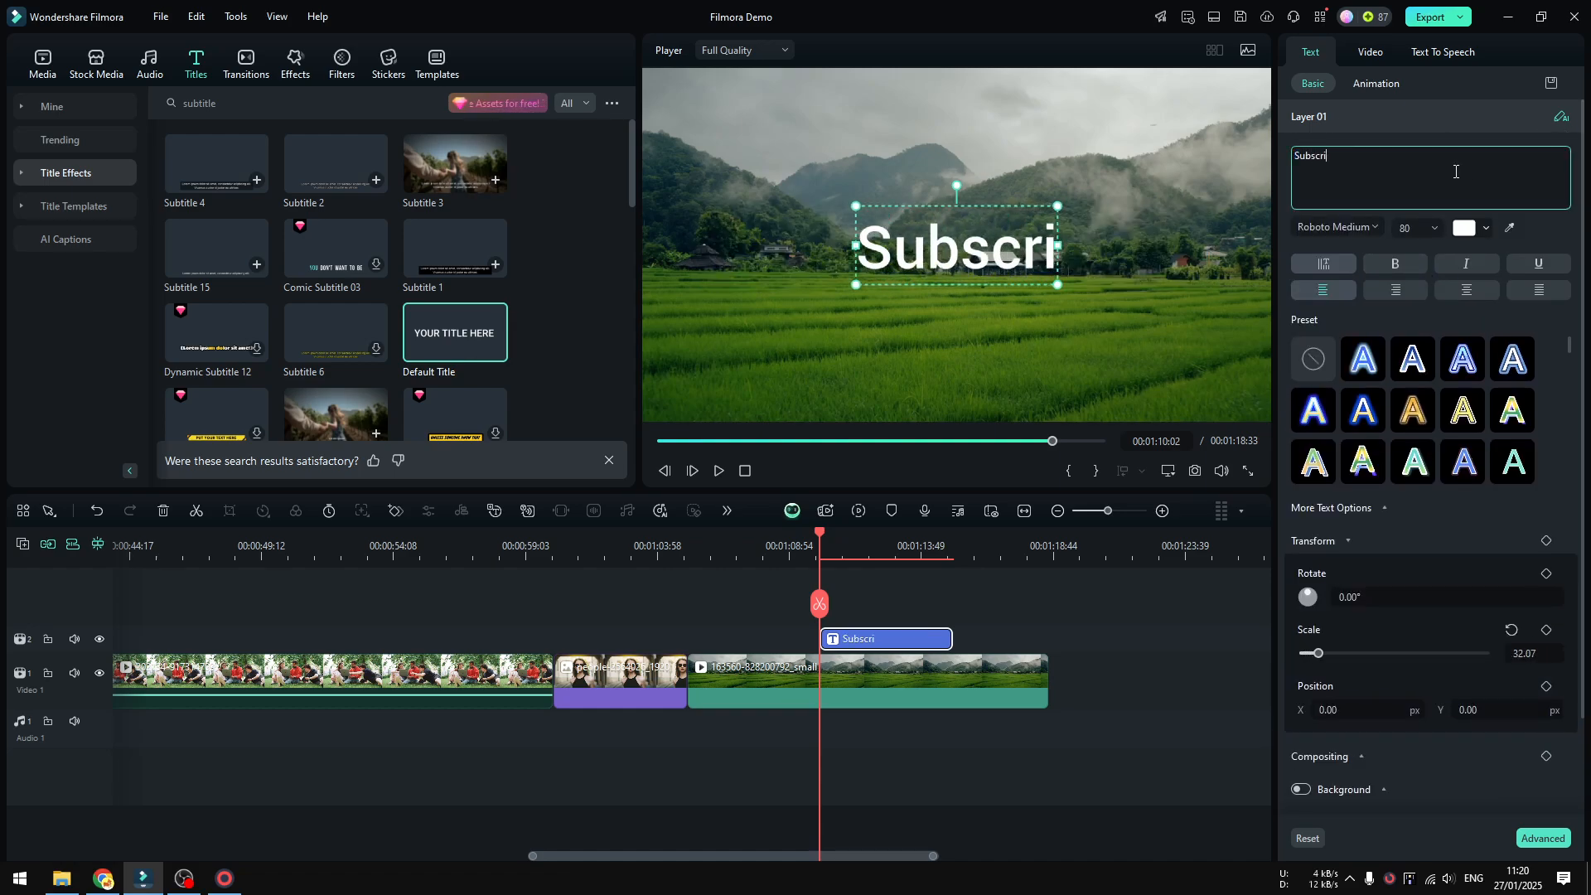
type("be")
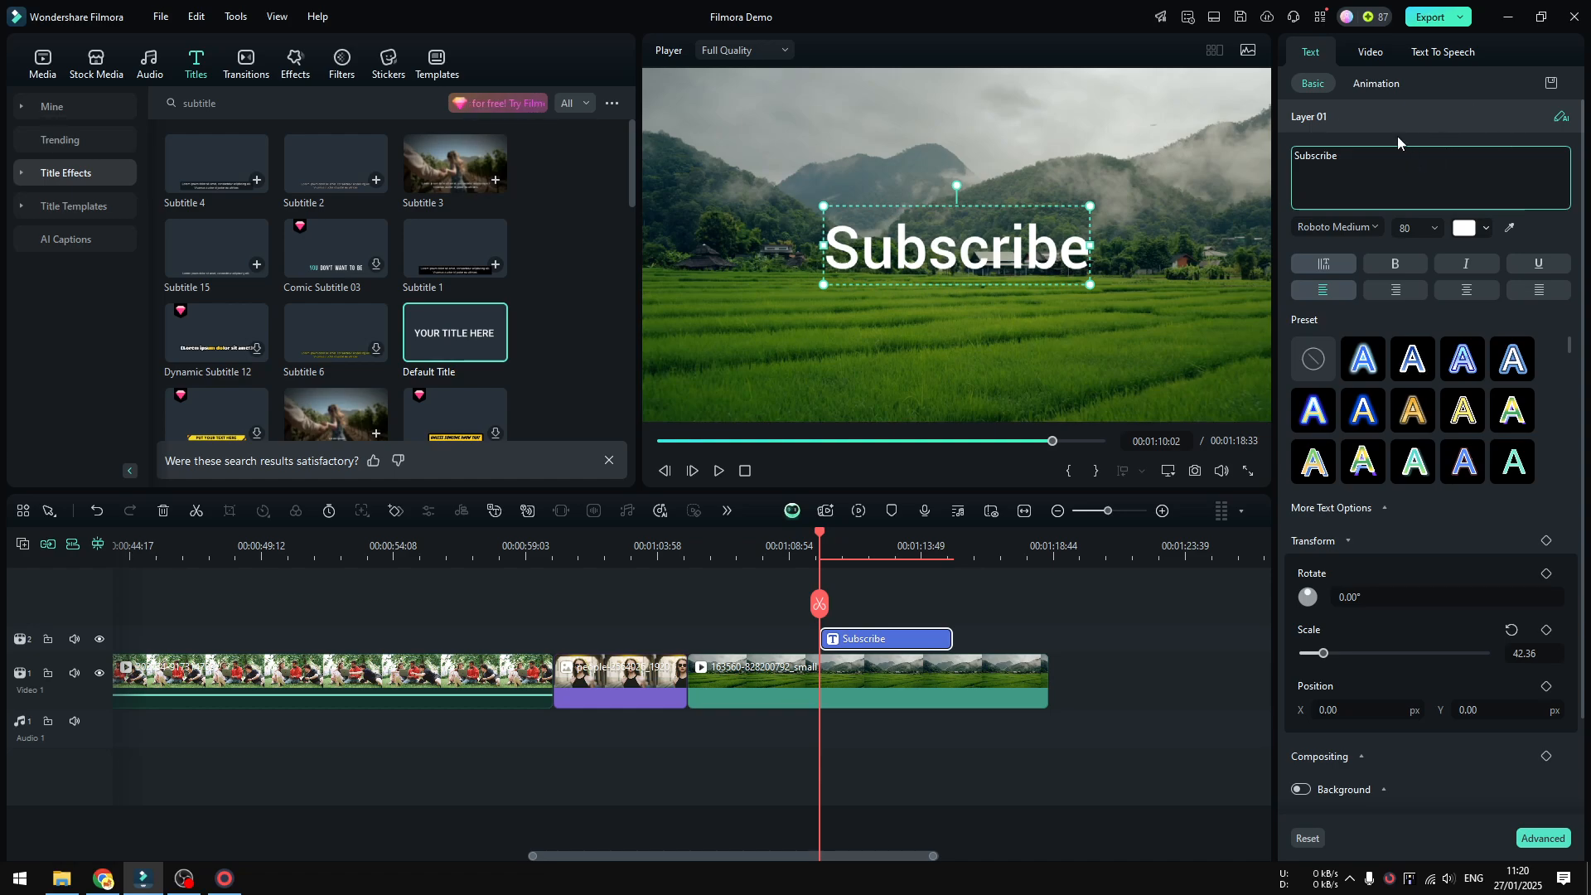
Apply the Wavy In animation to the Subscribe title.
left_click(1369, 86)
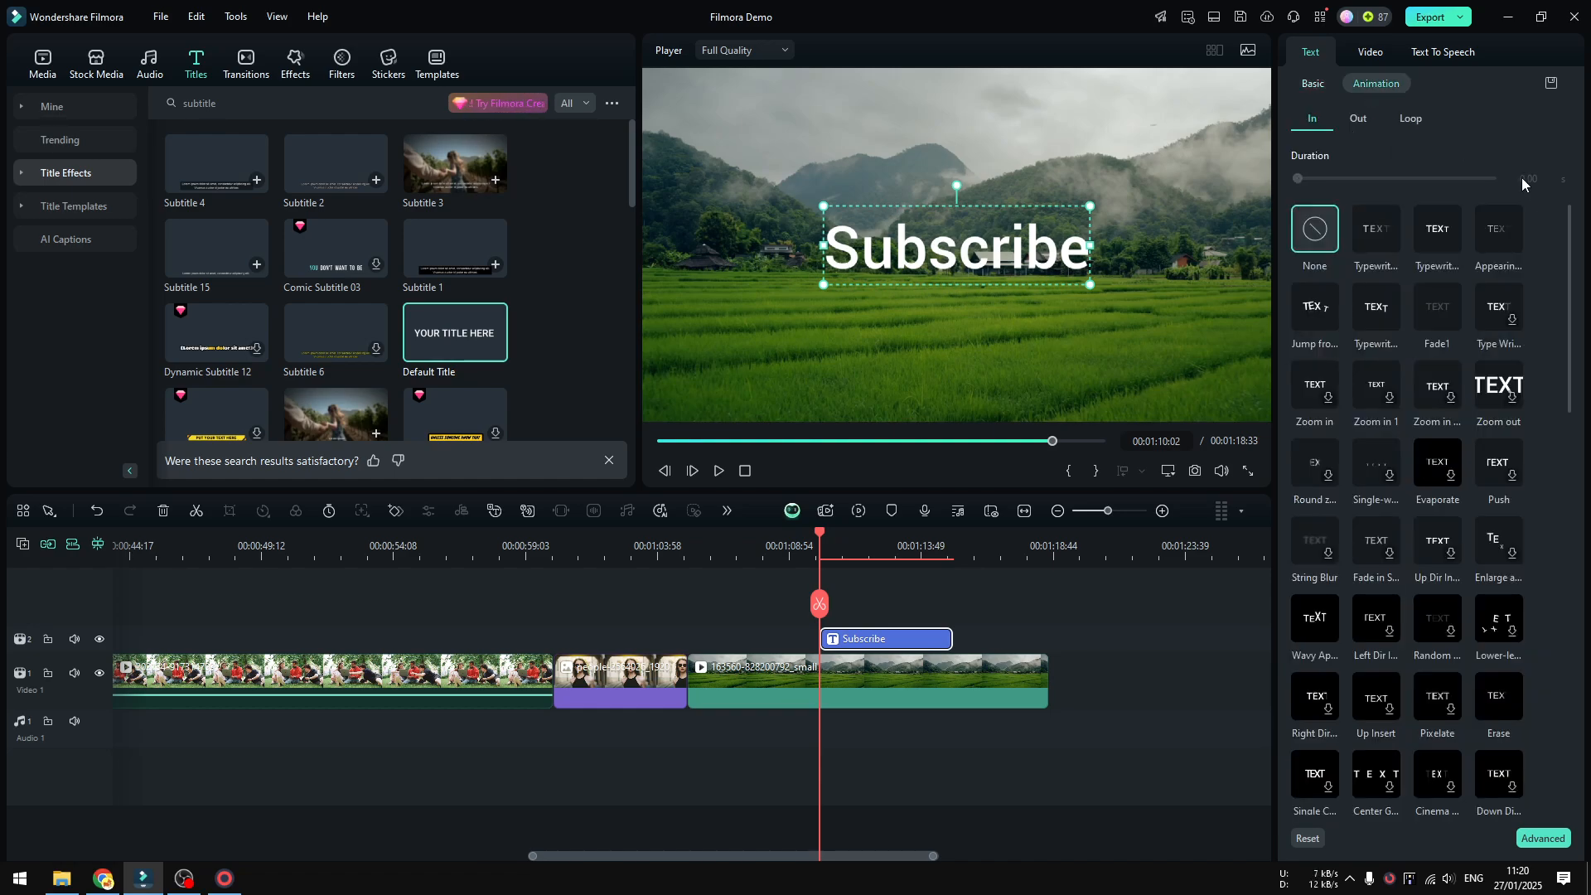
left_click_drag(1563, 243, 1566, 365)
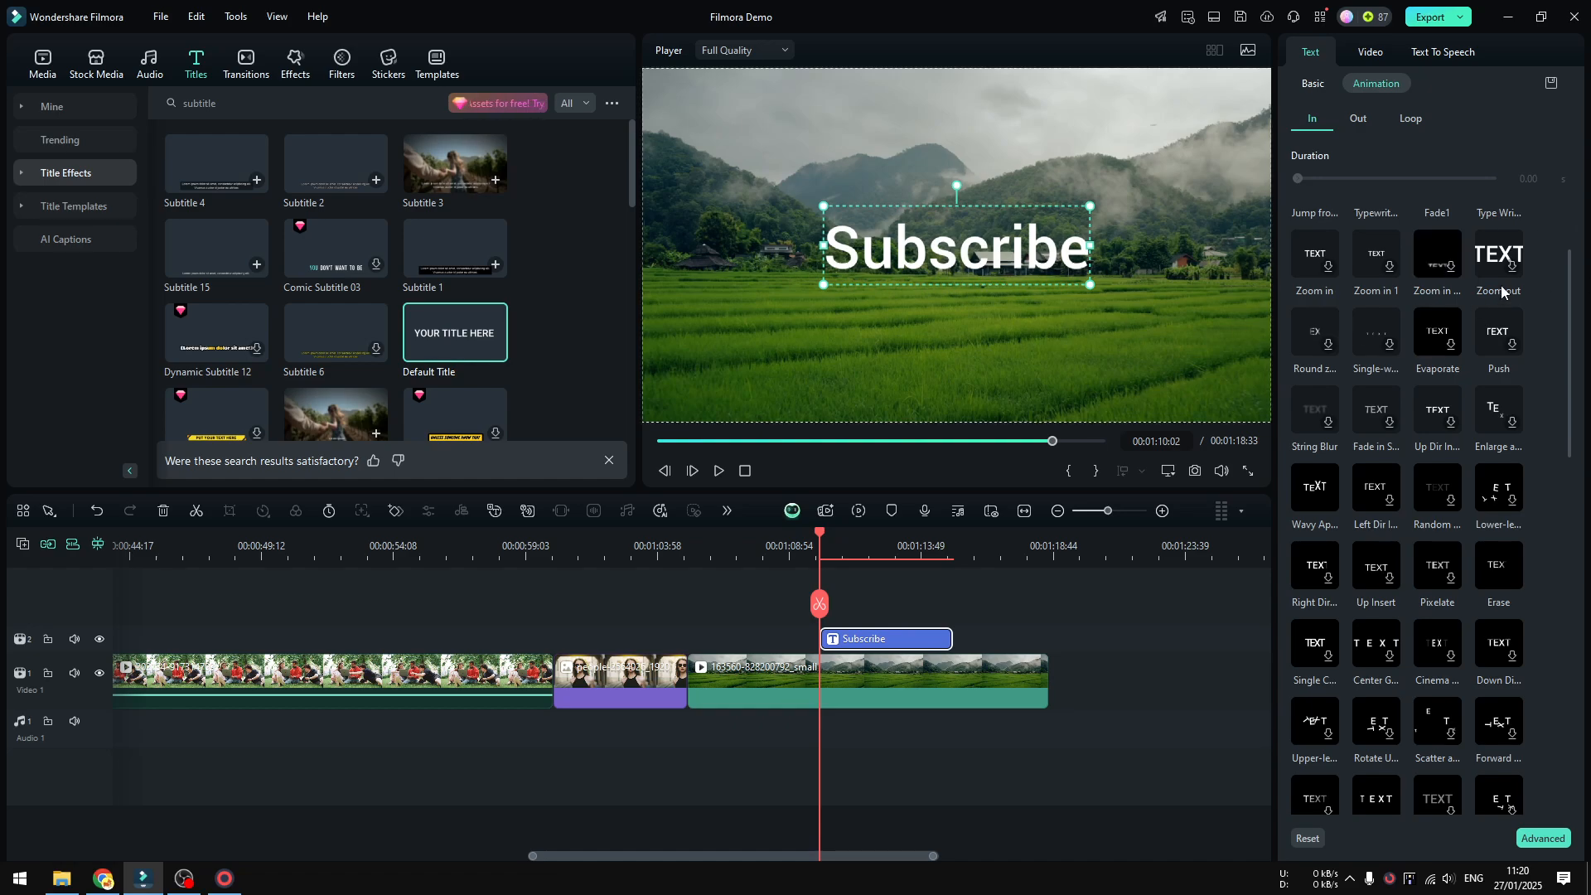
left_click(1313, 506)
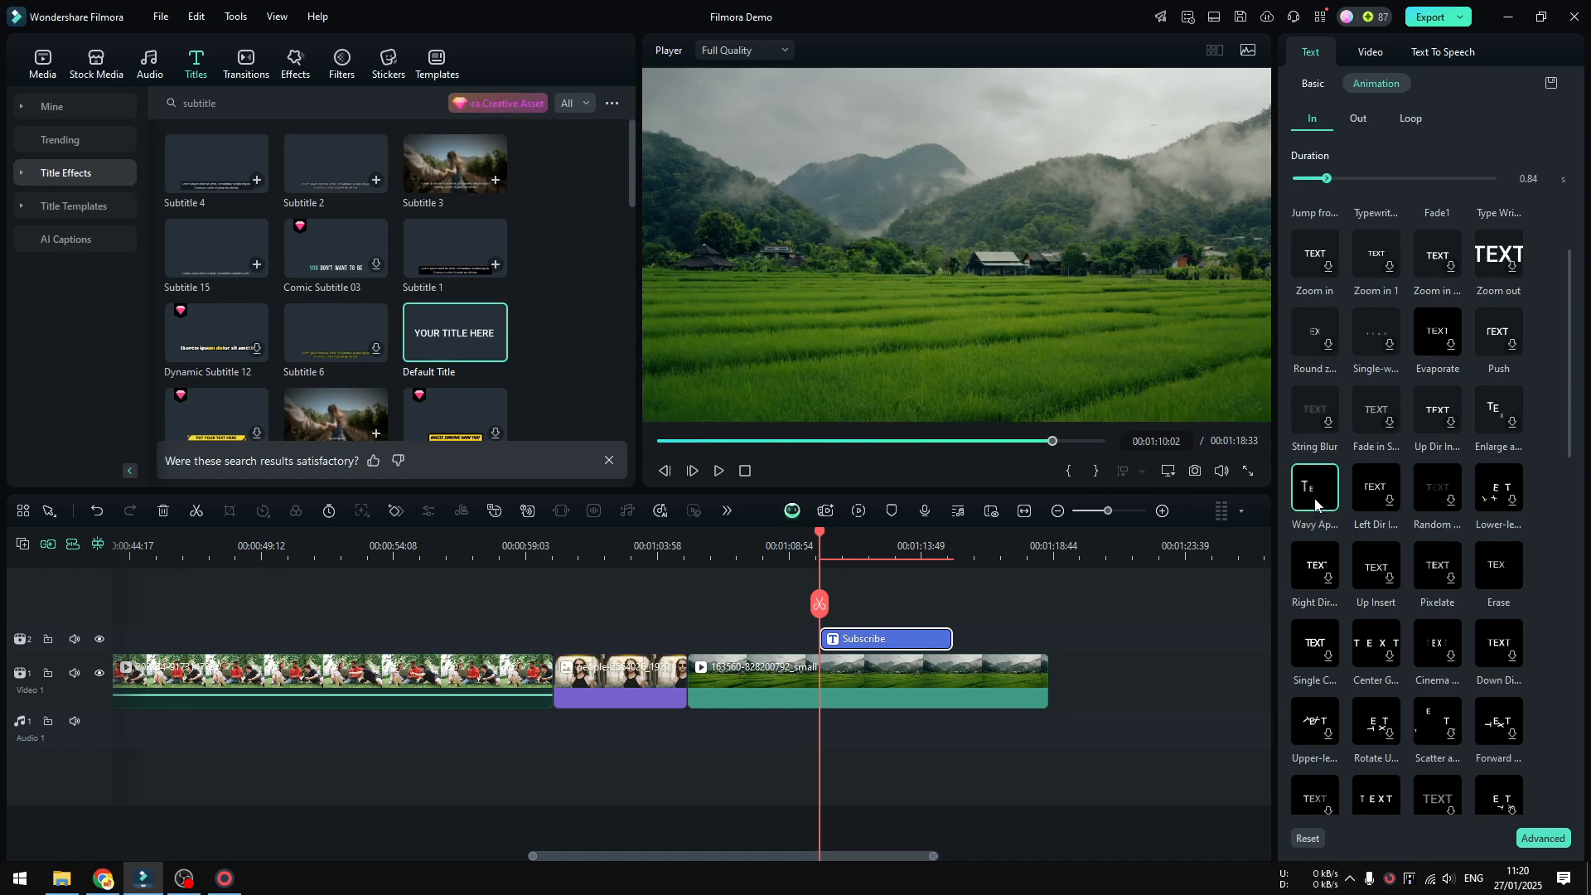
Apply the Left Dir Out animation and the Blinking loop animation to the Subscribe title.
left_click(1368, 116)
left_click(1315, 463)
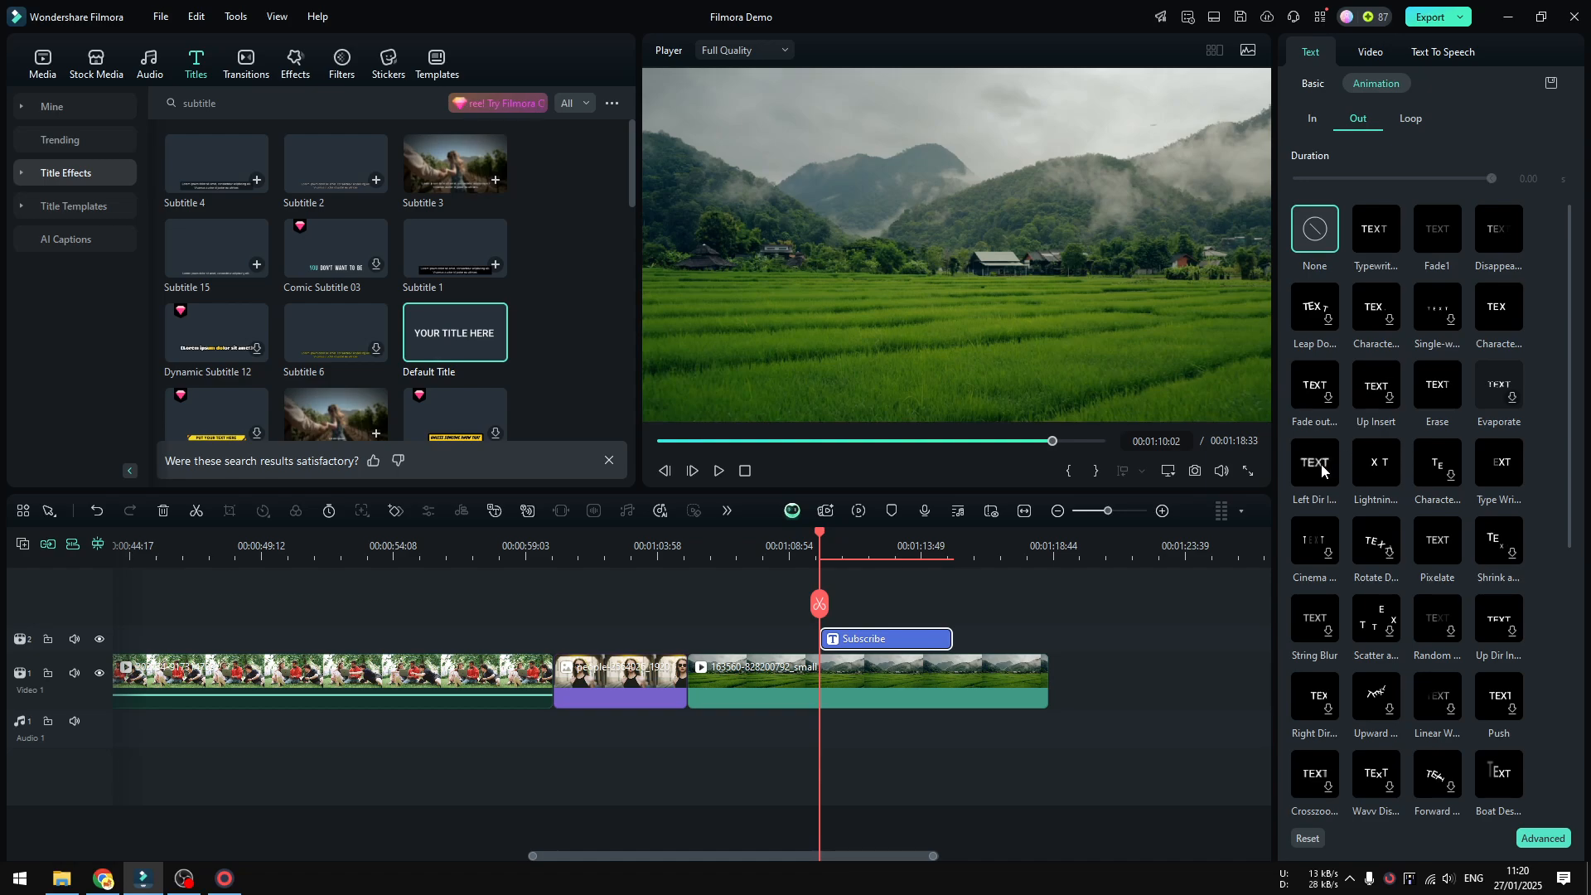
left_click(1409, 125)
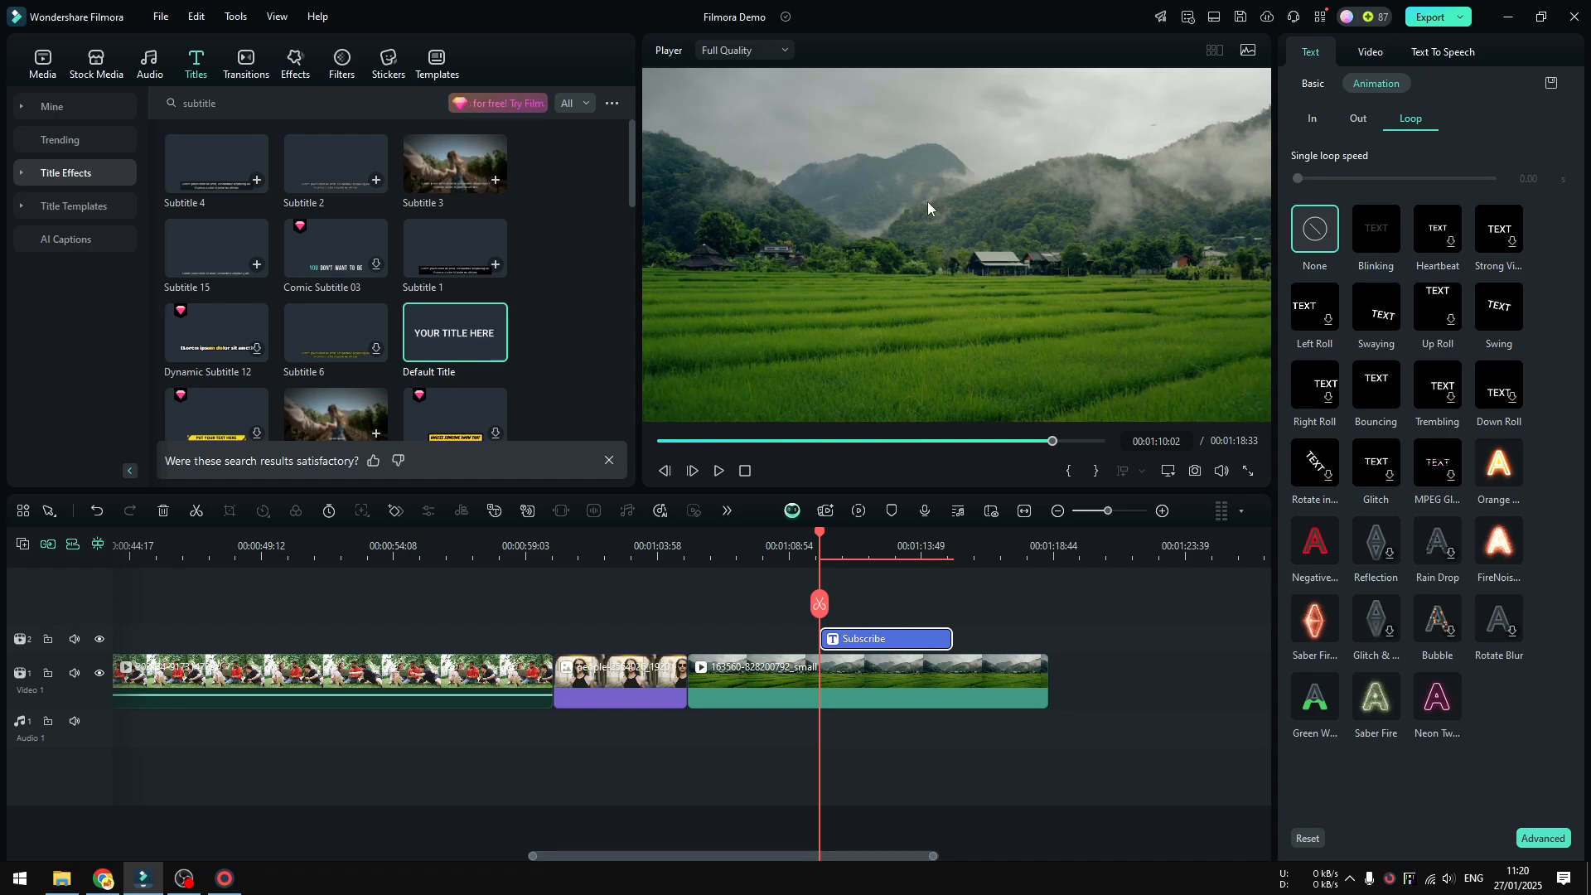
left_click(1374, 238)
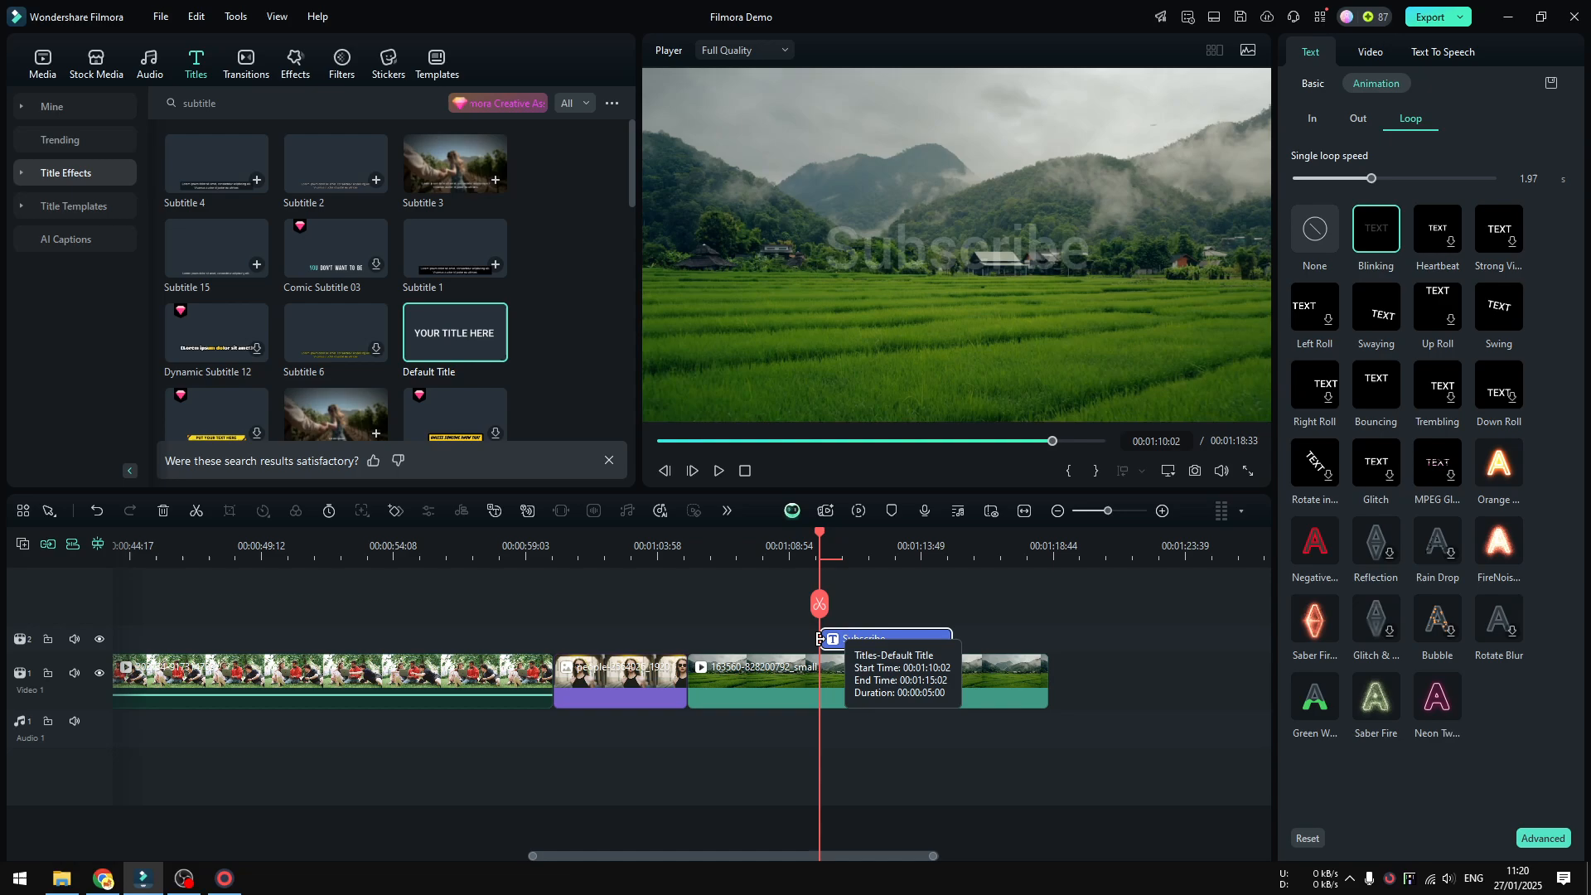
Extend both ends of the Subscribe title to cover most of the landscape clip, and play it back.
left_click_drag(819, 638, 717, 639)
left_click_drag(951, 638, 1037, 640)
left_click(698, 539)
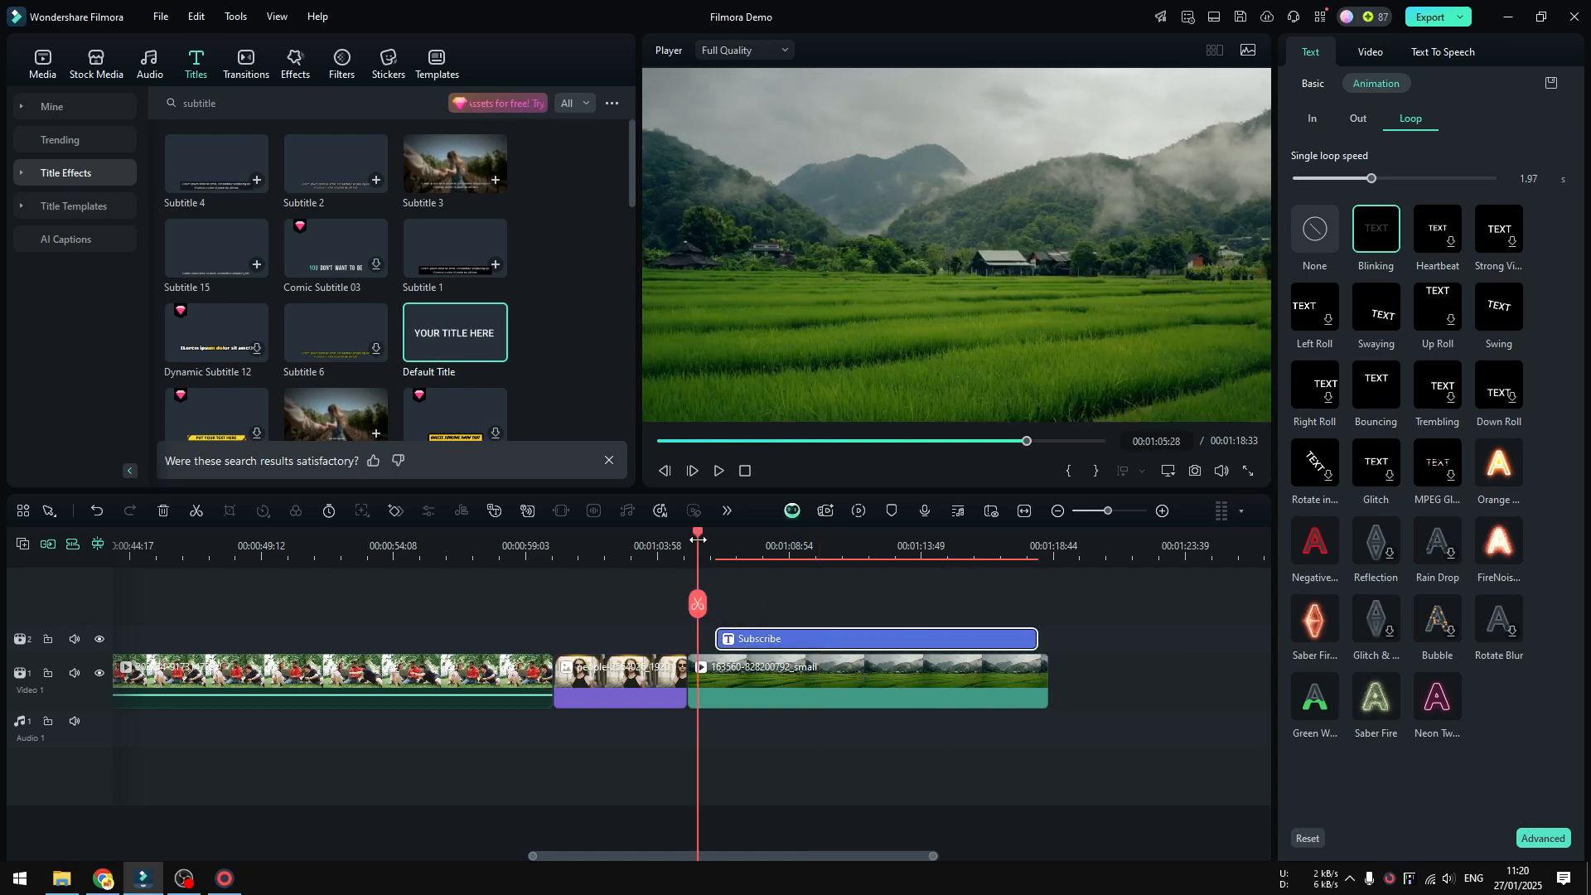
left_click(719, 471)
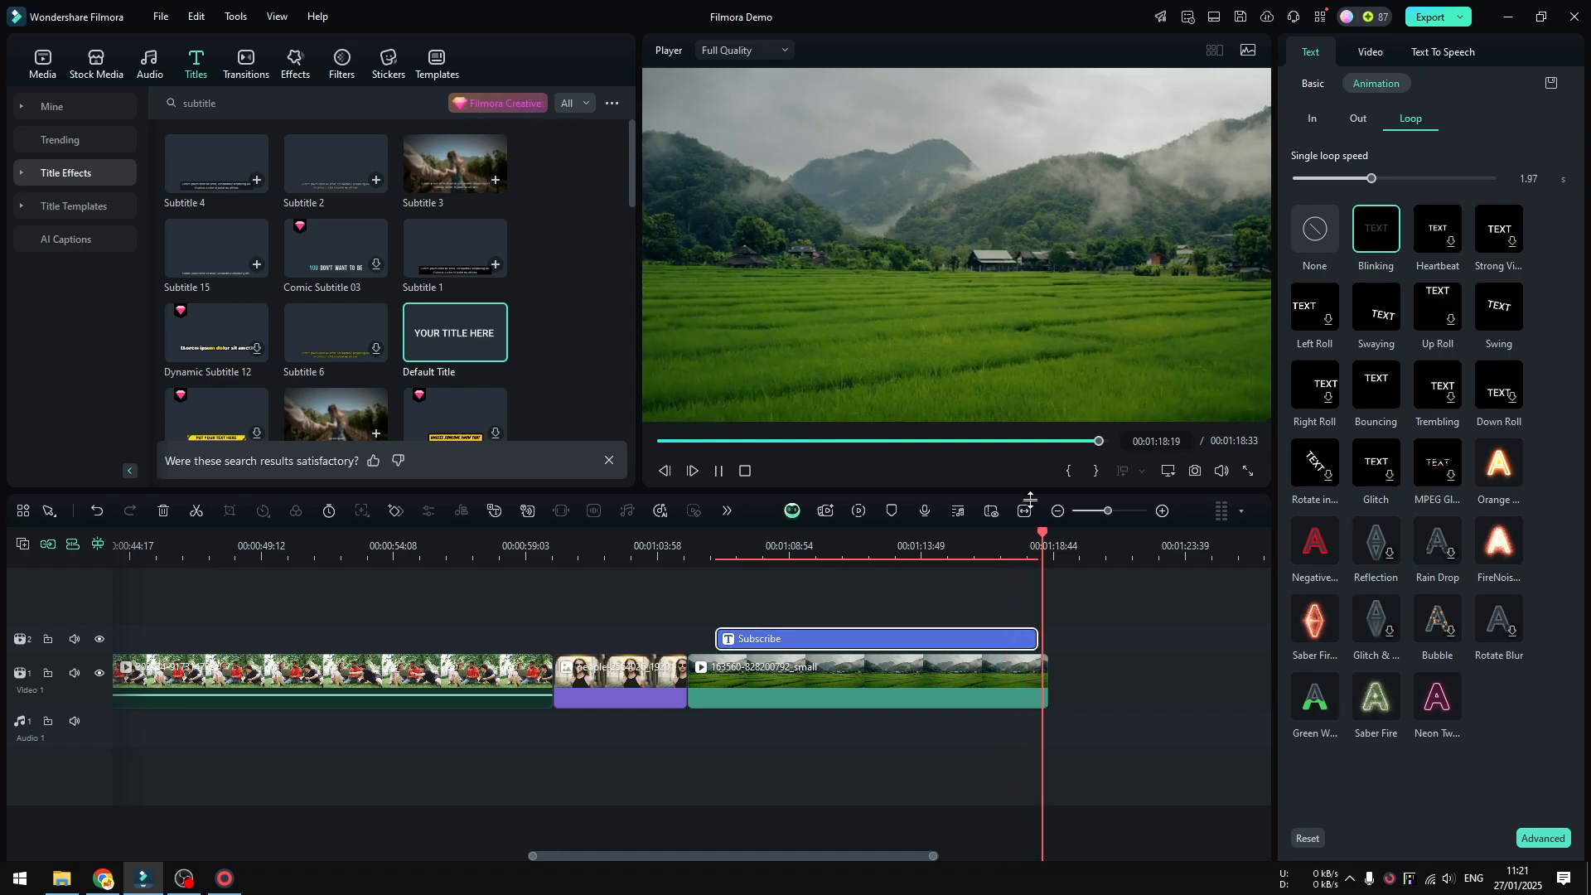
left_click(814, 546)
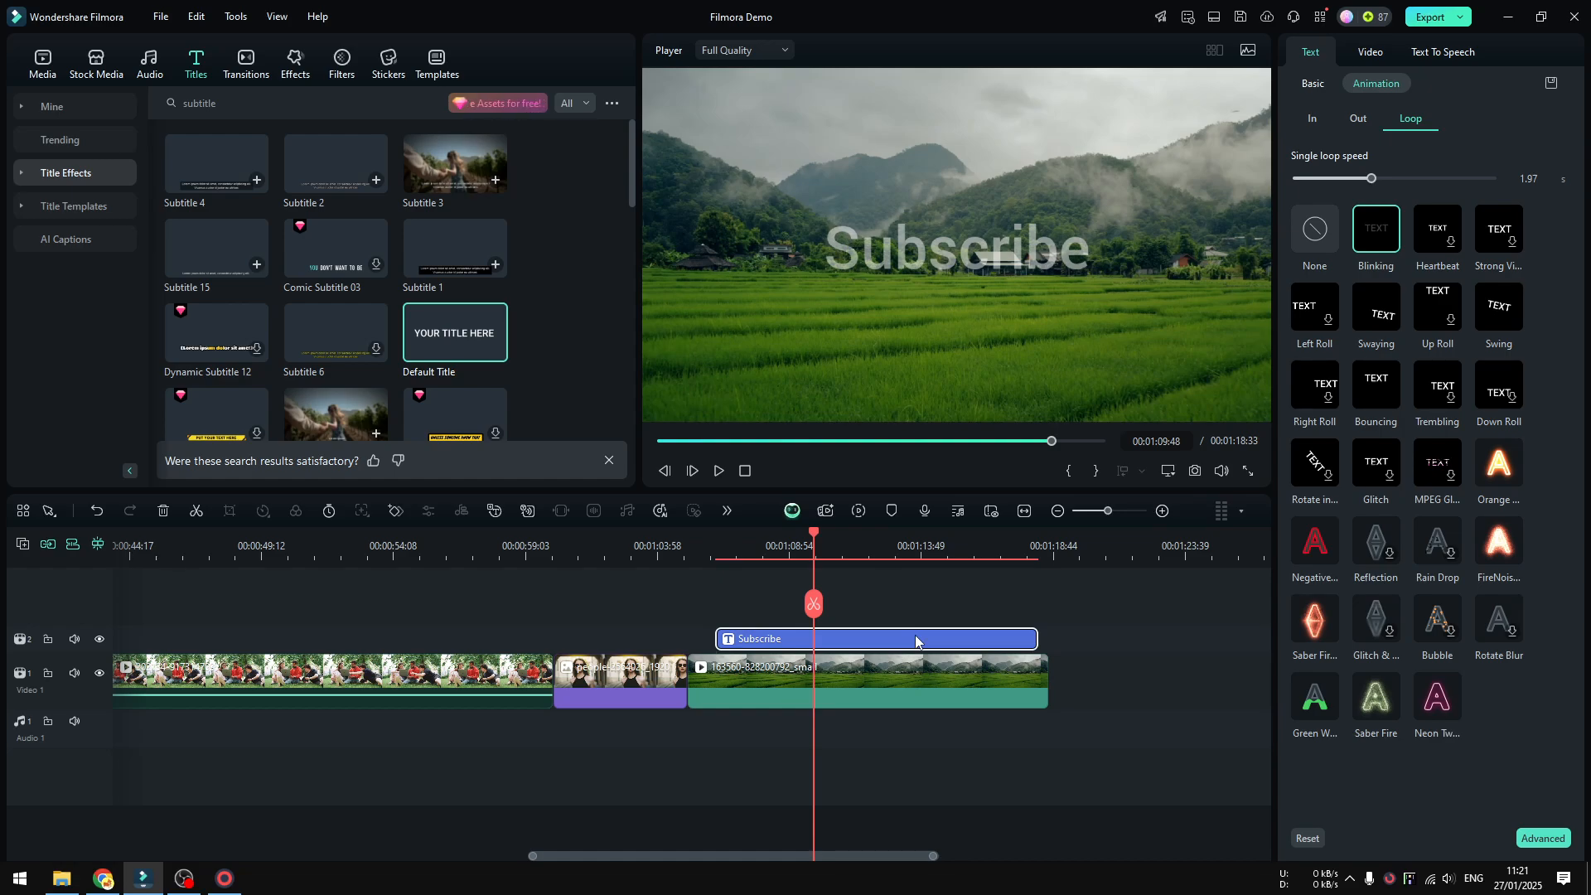
Set the Subscribe title's Loop, Out and In animations back to None and return to its basic text settings.
left_click(1324, 237)
left_click(1365, 118)
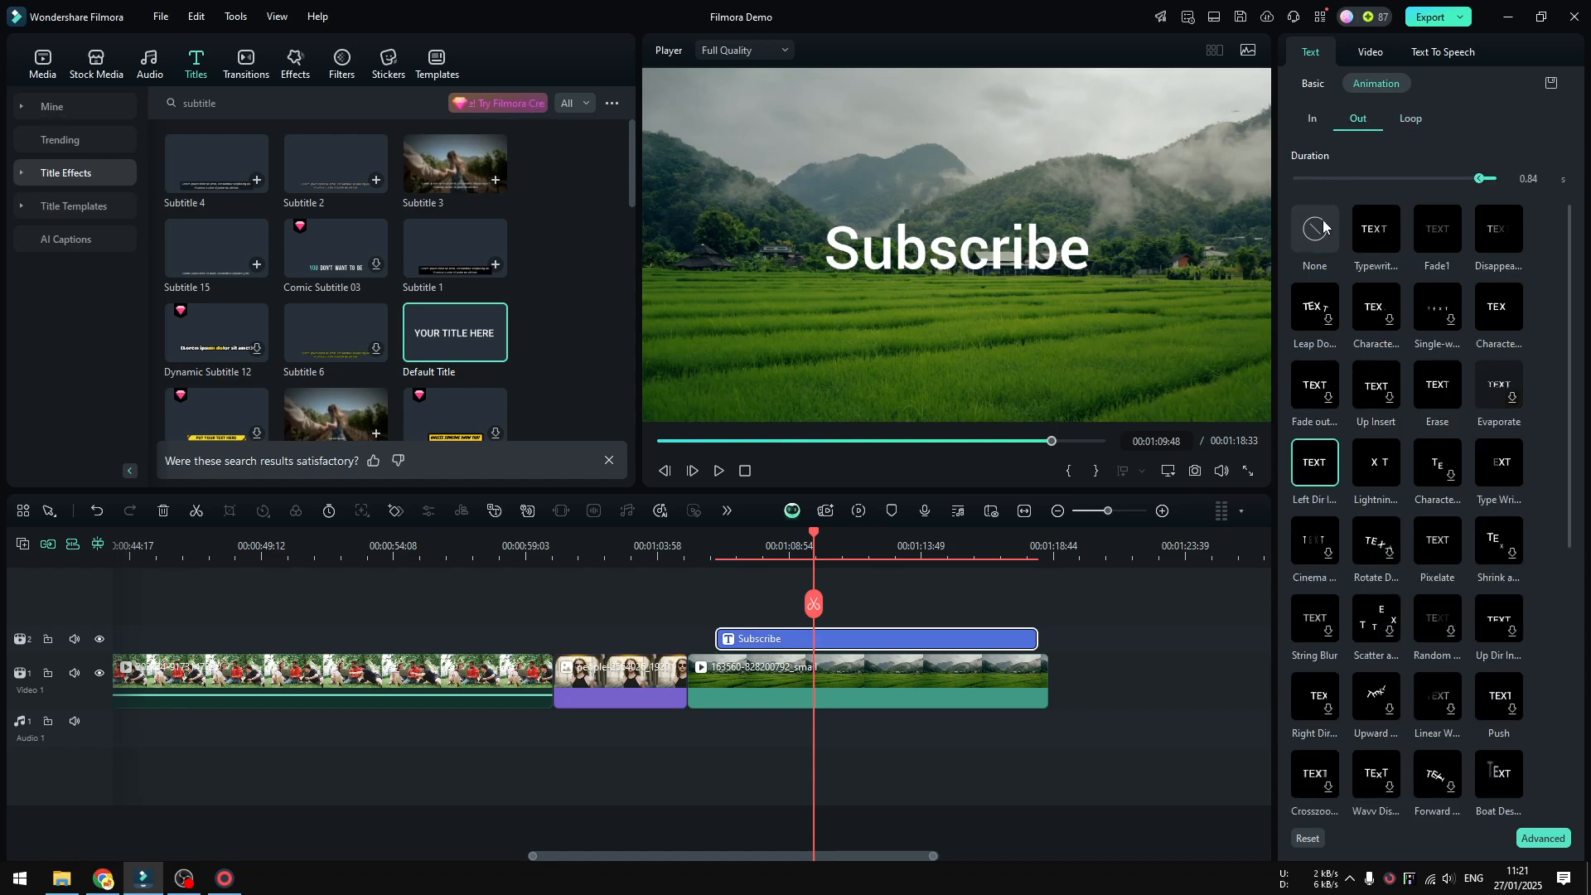
left_click(1320, 124)
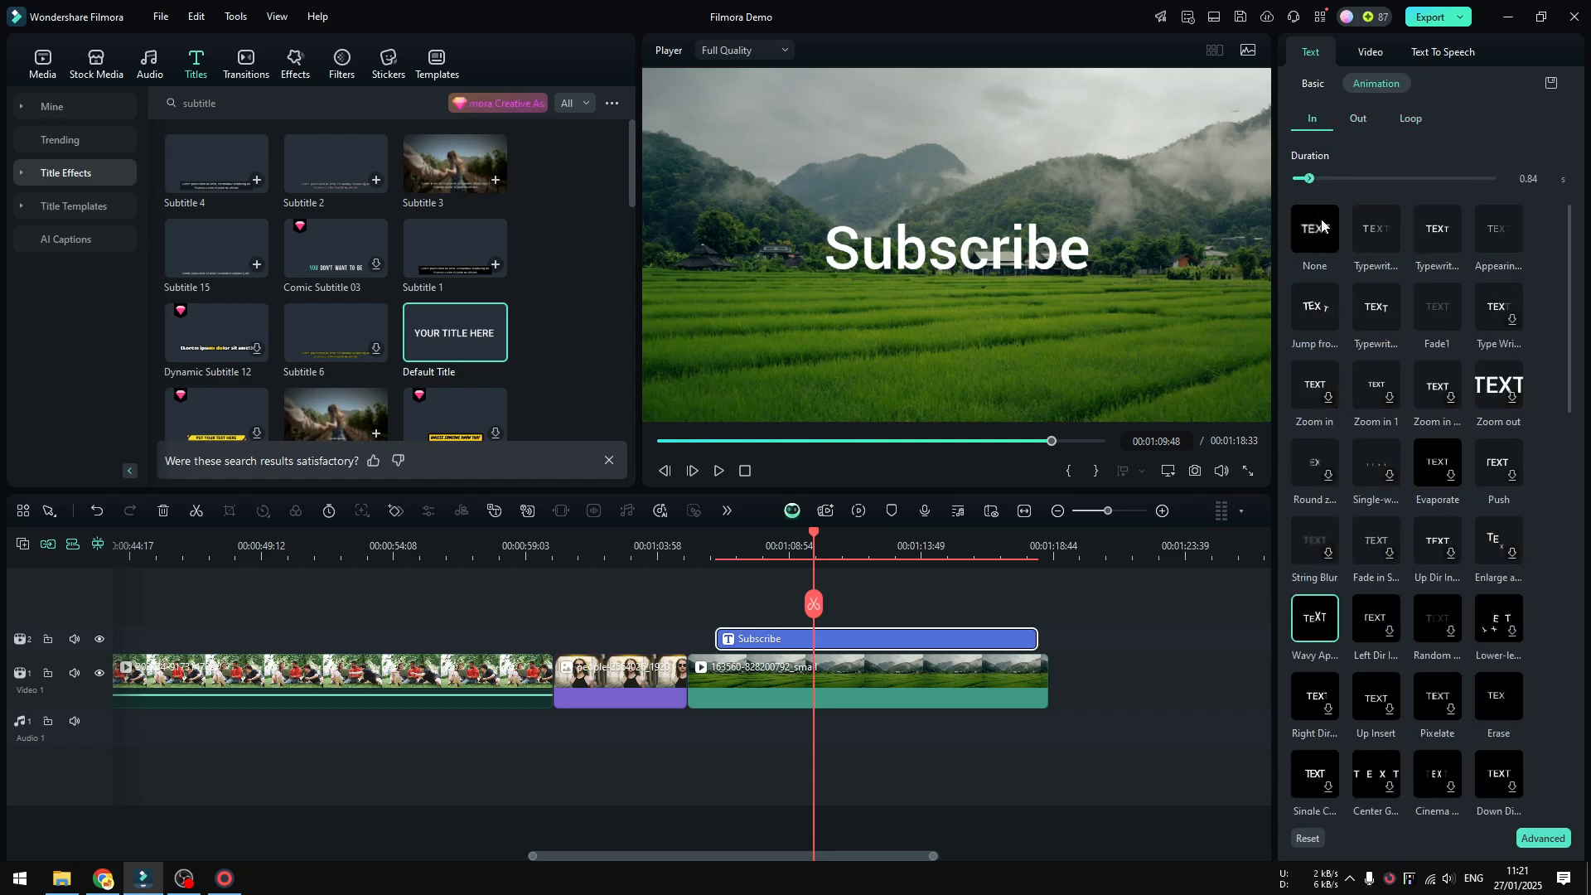
left_click(1322, 226)
left_click(1312, 86)
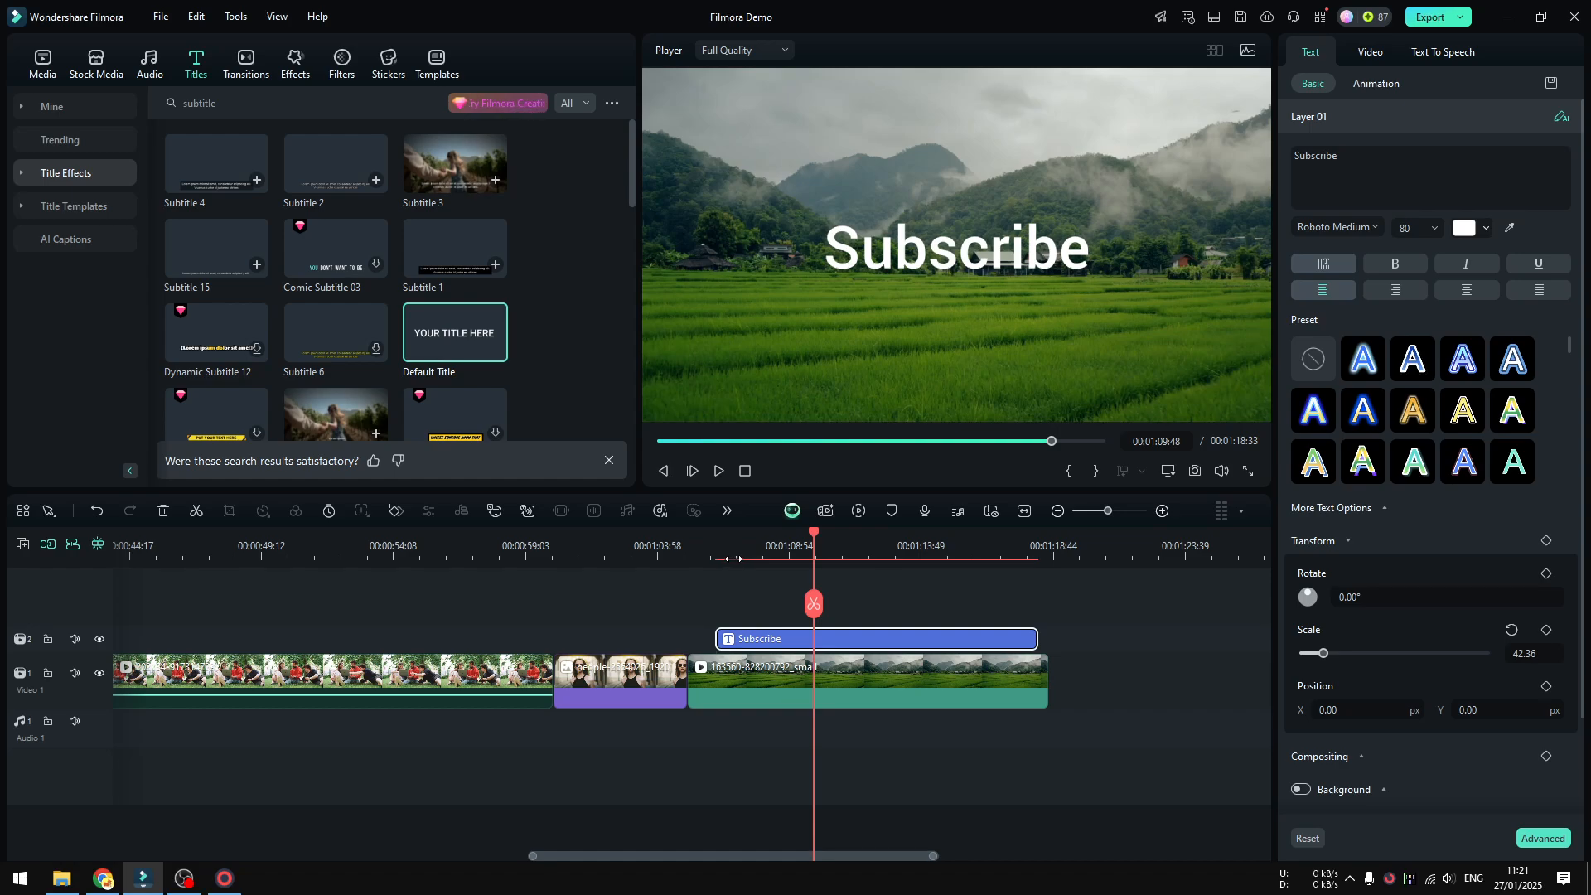
Add a keyframe to the Subscribe title near its start, at 00:01:06:48.
left_click(734, 558)
left_click_drag(739, 613, 755, 613)
left_click(946, 320)
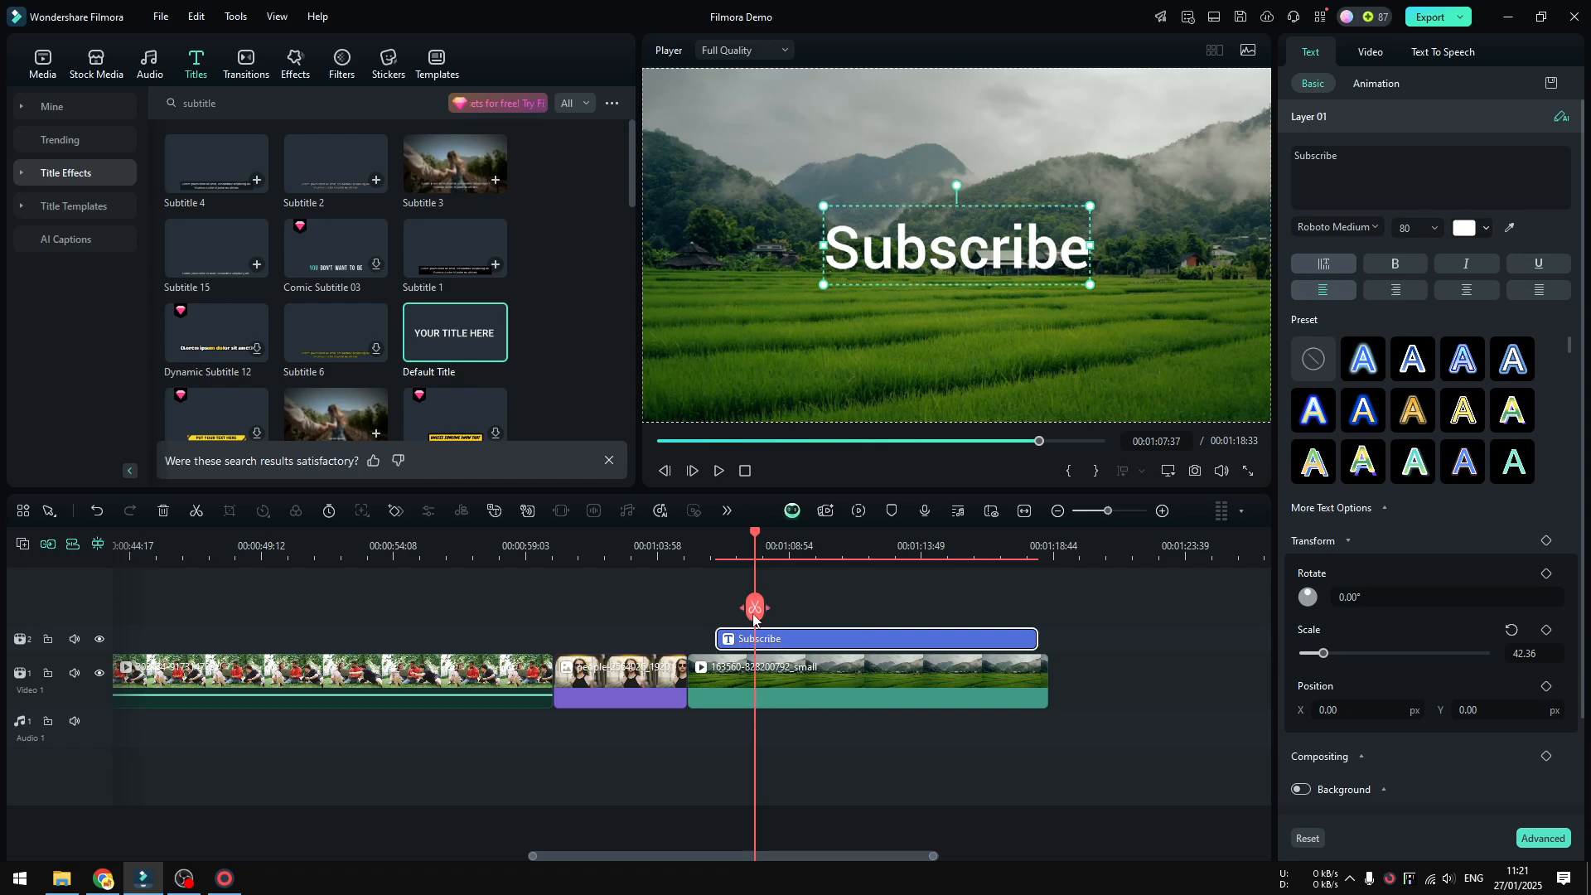
left_click_drag(755, 607, 735, 602)
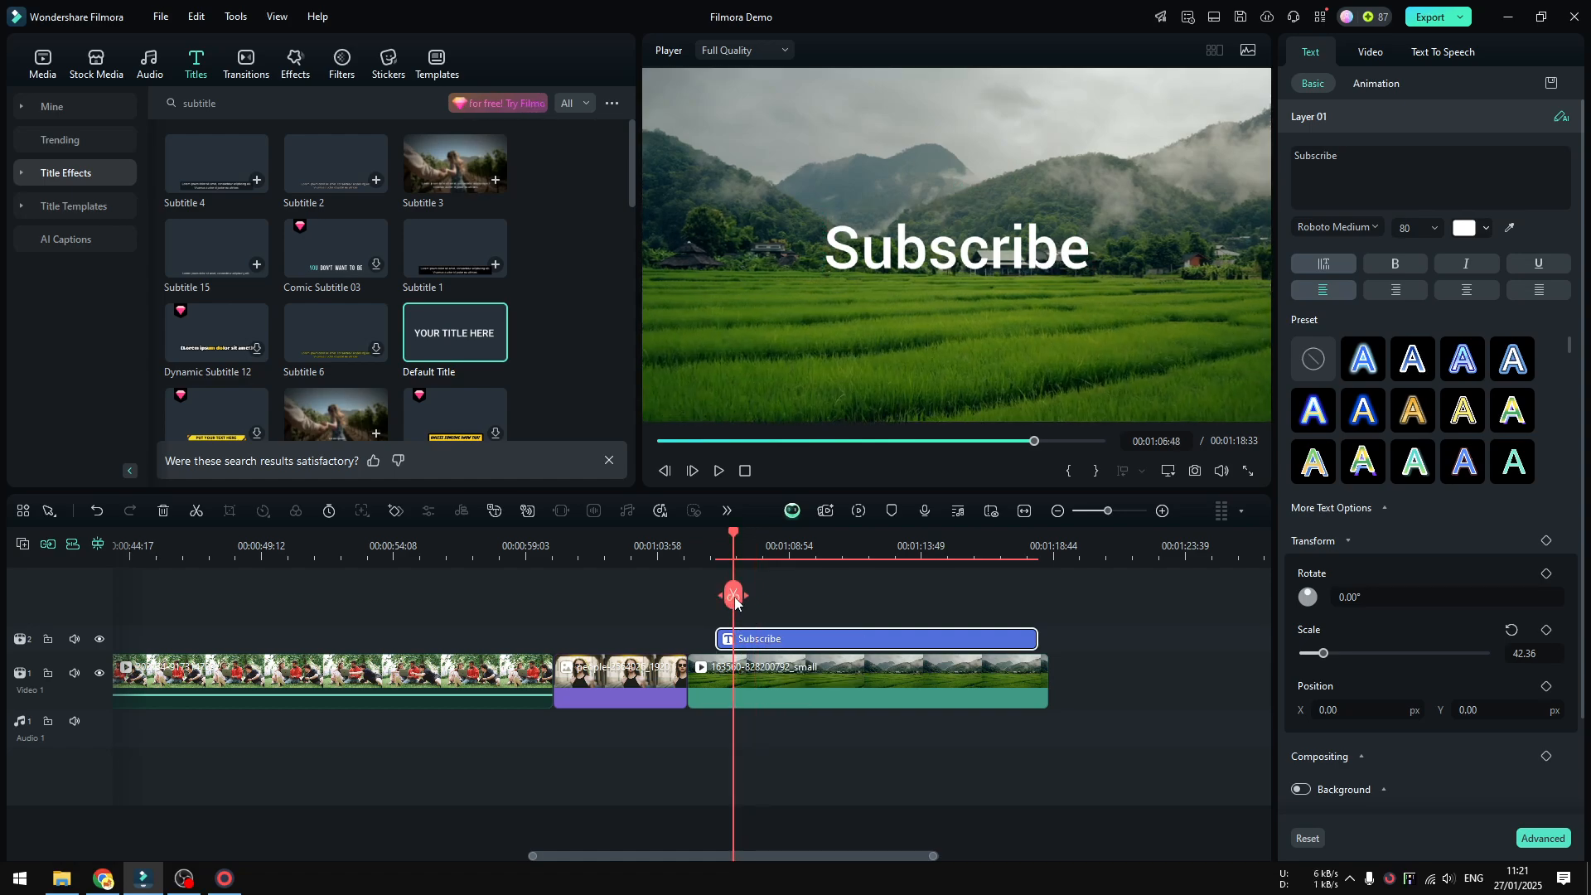
left_click(395, 513)
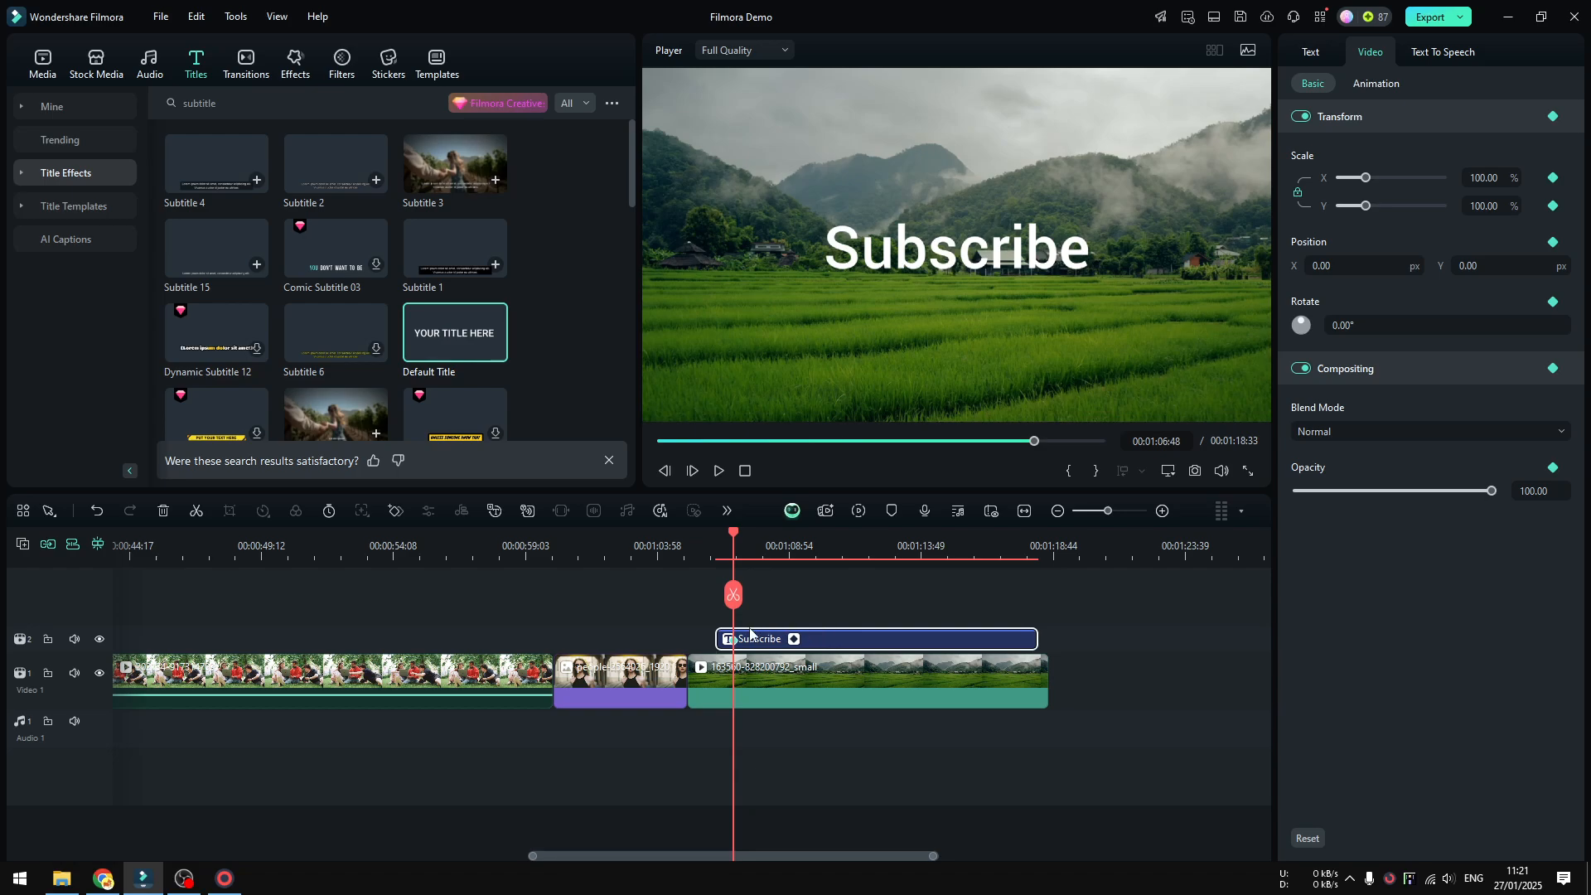